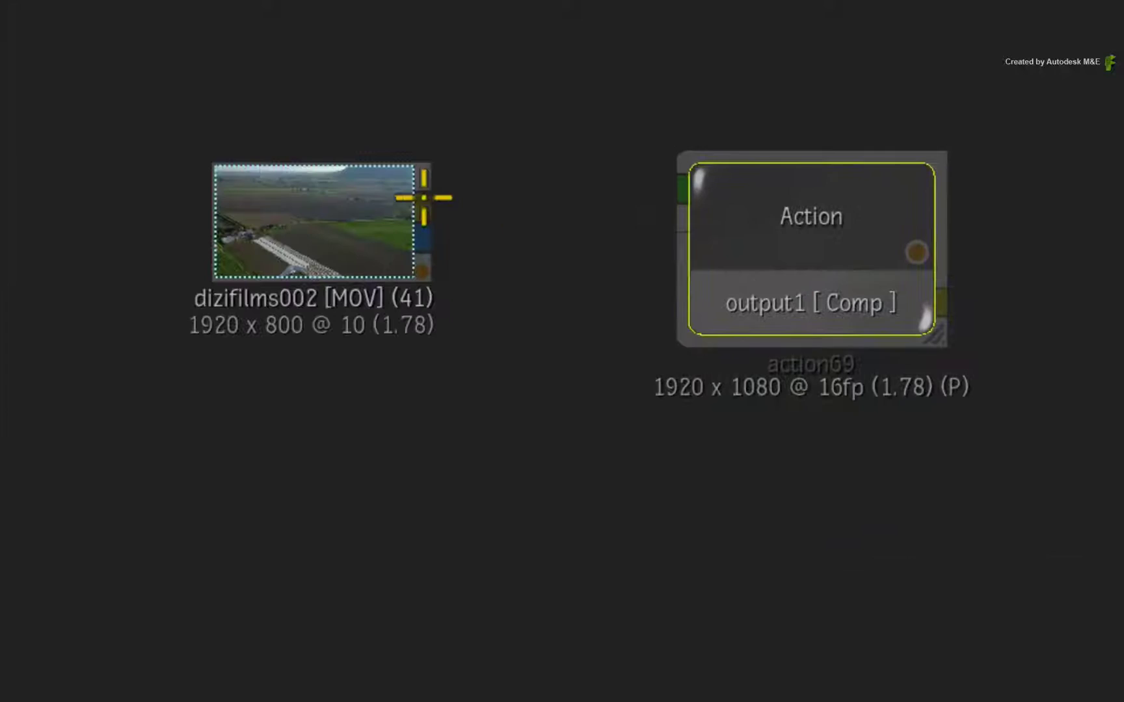
Connect the dizifilms002 clip into action69 and open that Action node for editing
drag(423, 198, 679, 185)
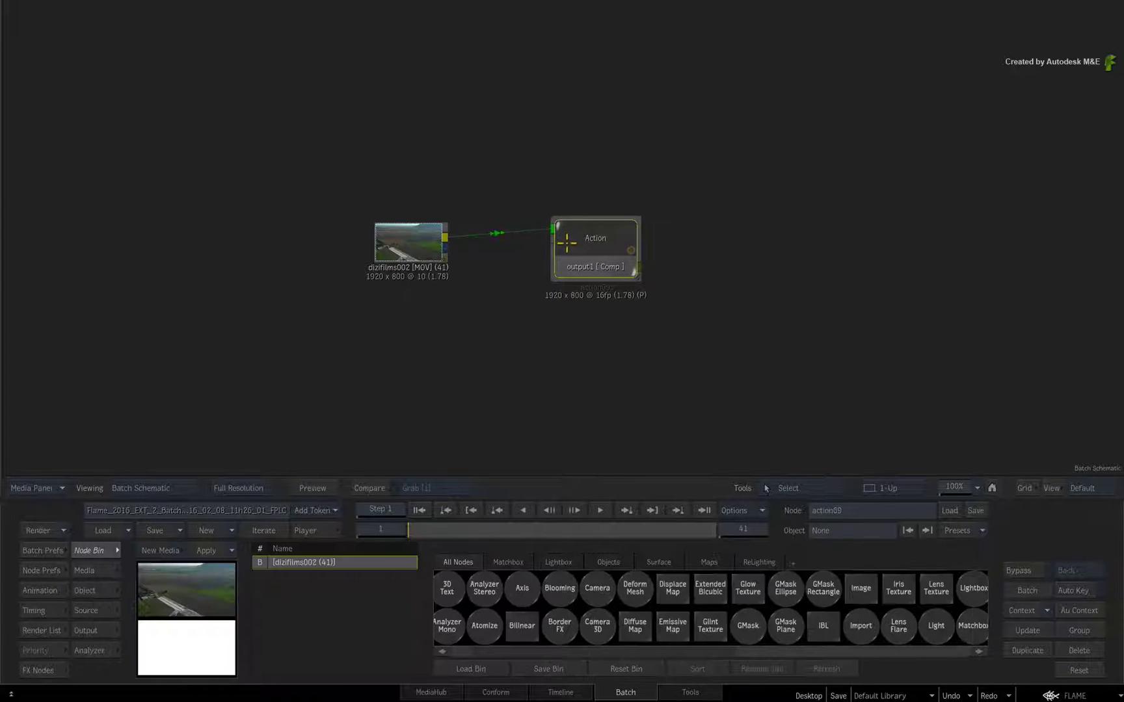
double_click(566, 243)
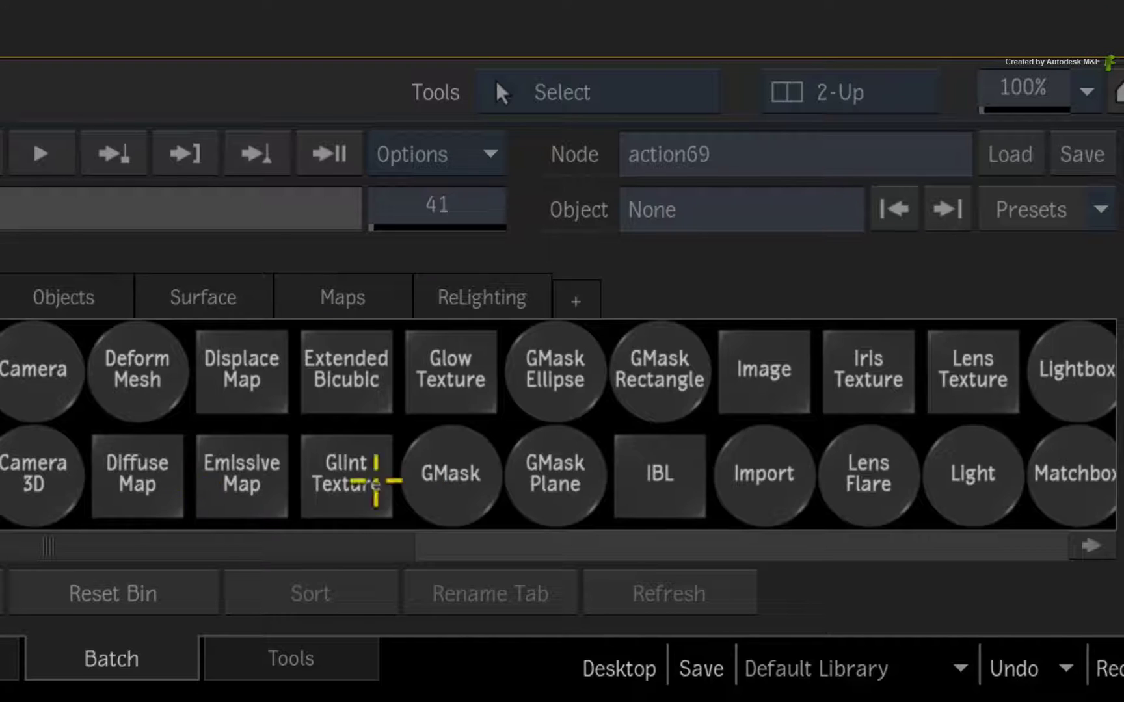
Add a Perspective Grid node, perspective_grid1, from the node bin into action69's schematic
scroll(400, 465, right, 5)
drag(557, 465, 500, 174)
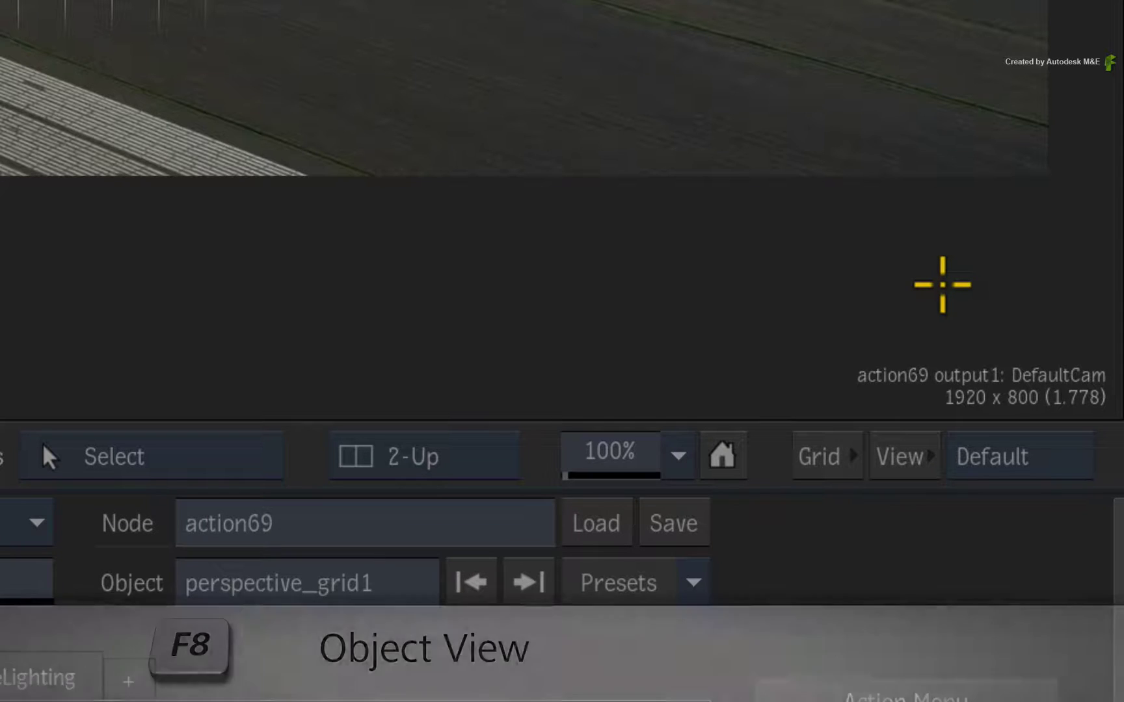
In Object View, move the grid's four corners onto the fields around the white runway strip
key(F8)
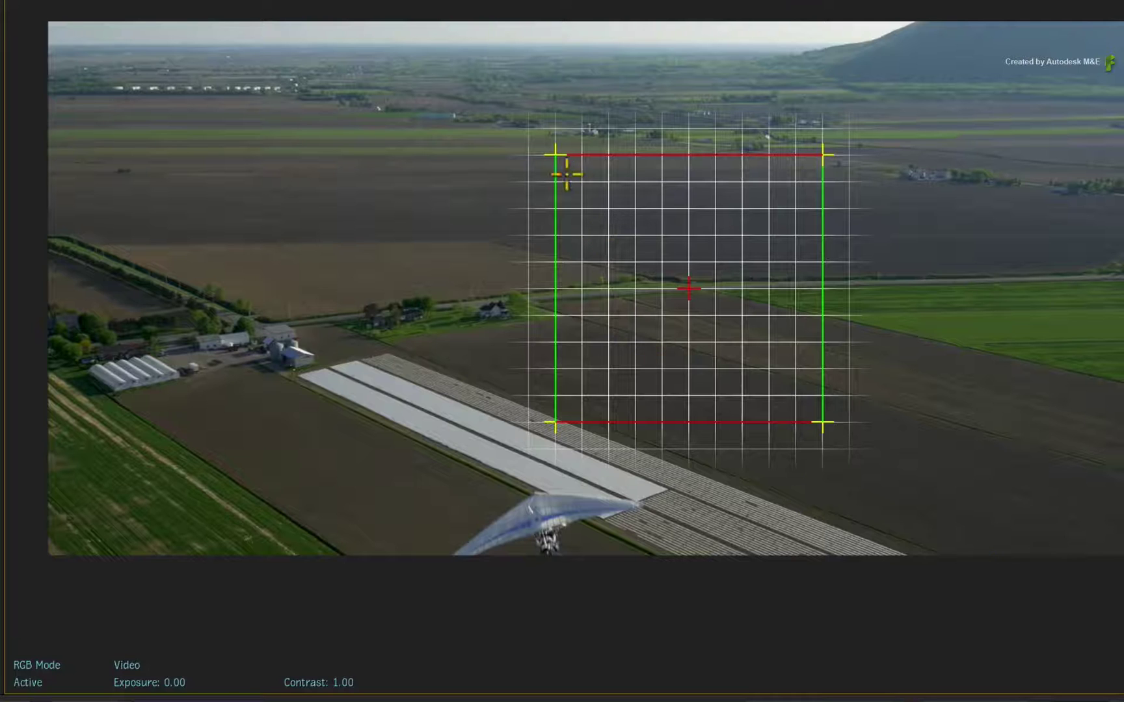
drag(555, 423, 338, 625)
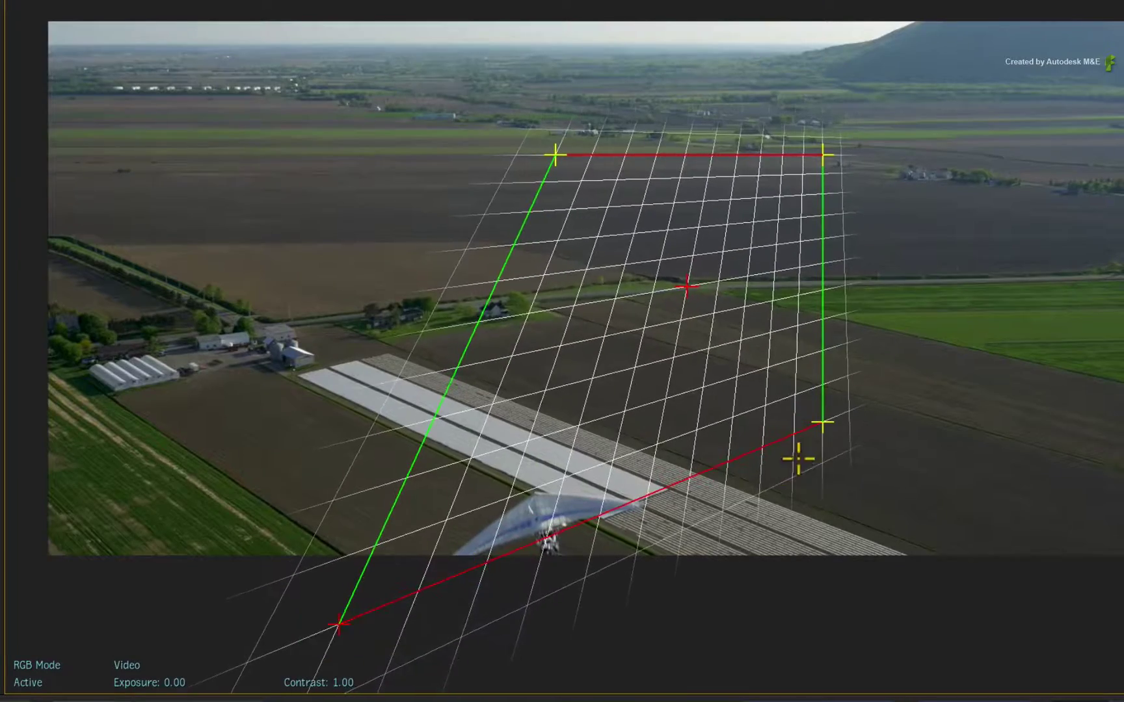
drag(823, 423, 883, 532)
drag(554, 155, 85, 359)
drag(822, 156, 364, 319)
drag(338, 624, 405, 599)
drag(85, 360, 84, 369)
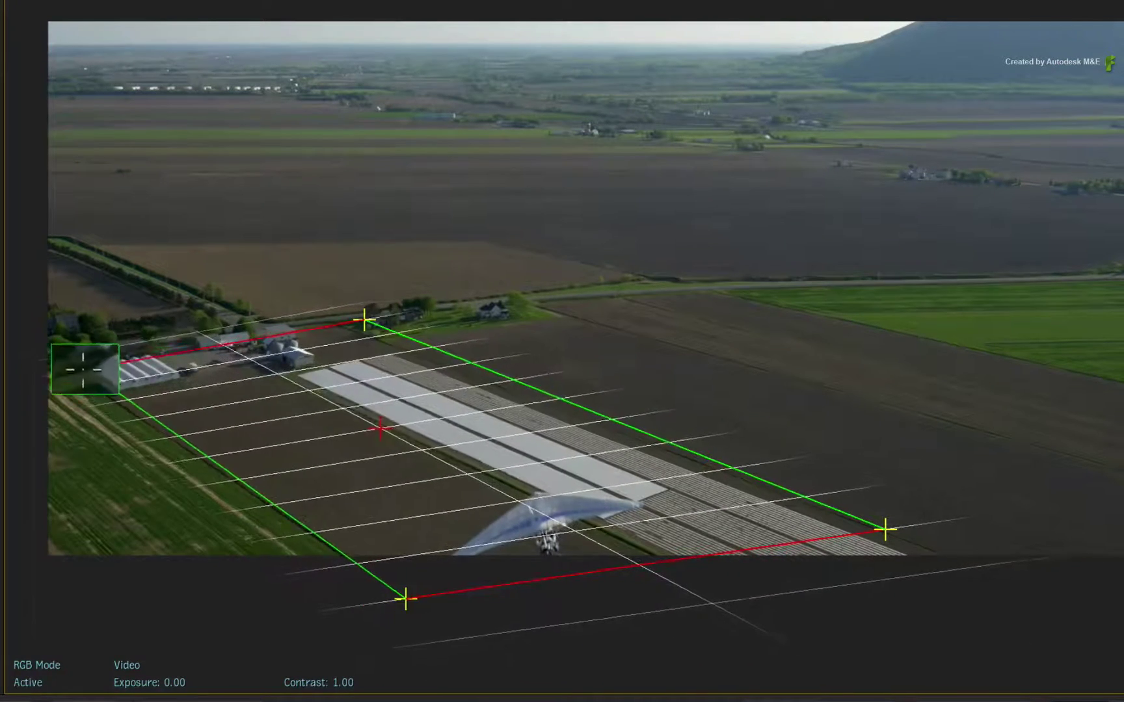
Preview the clip in perspective_grid1's Tracking settings and snap a 1029 x 302 frame-1 reference
click(164, 221)
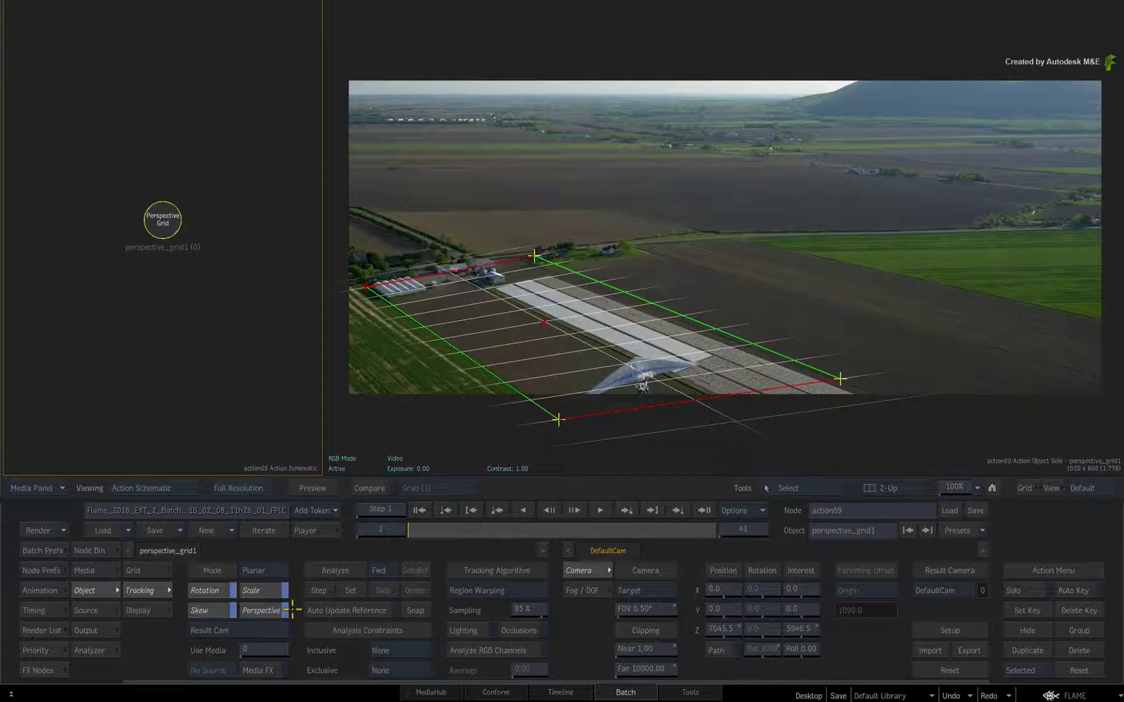
click(599, 510)
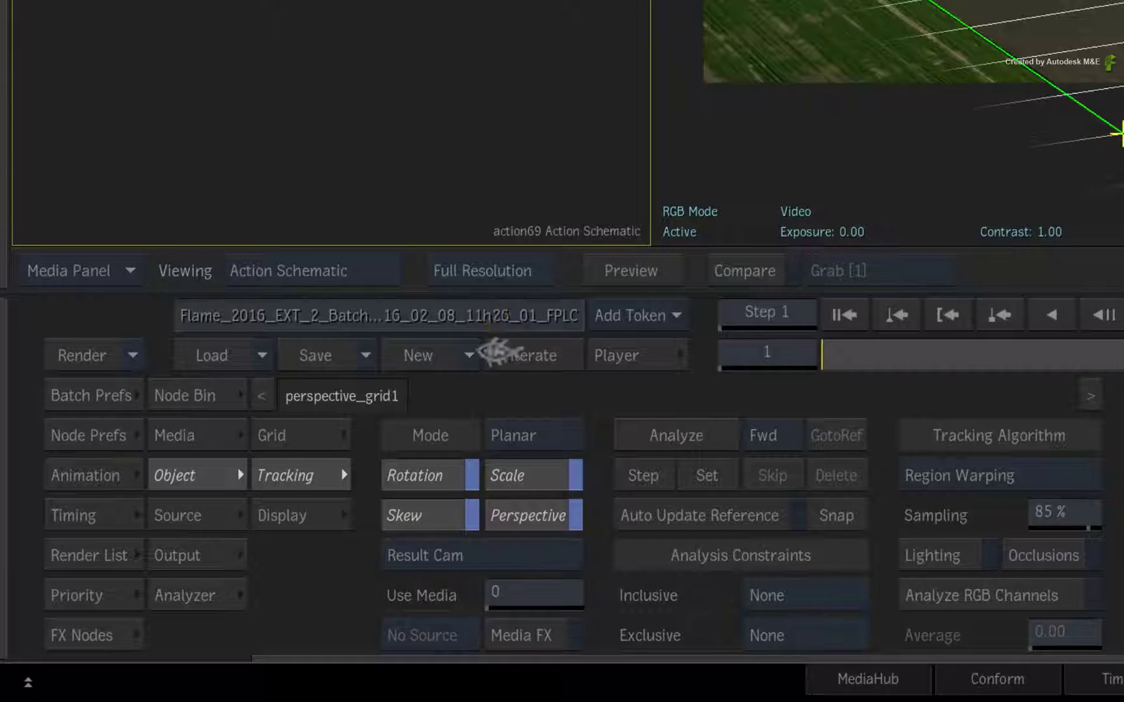
click(260, 515)
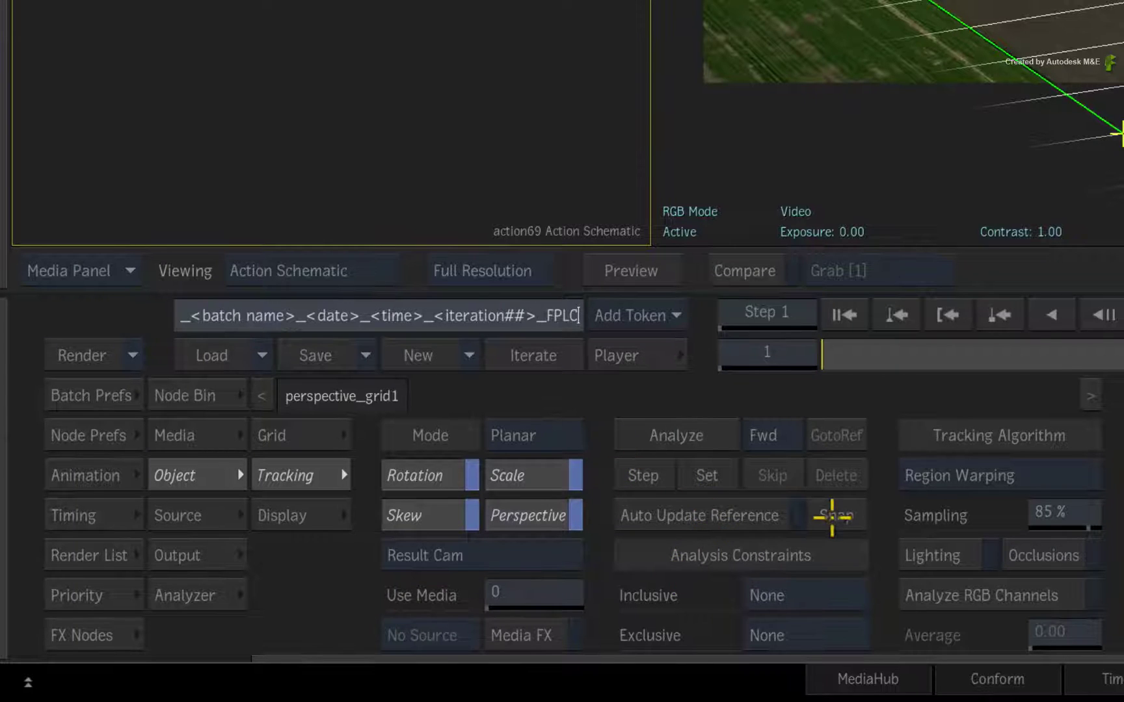
click(830, 512)
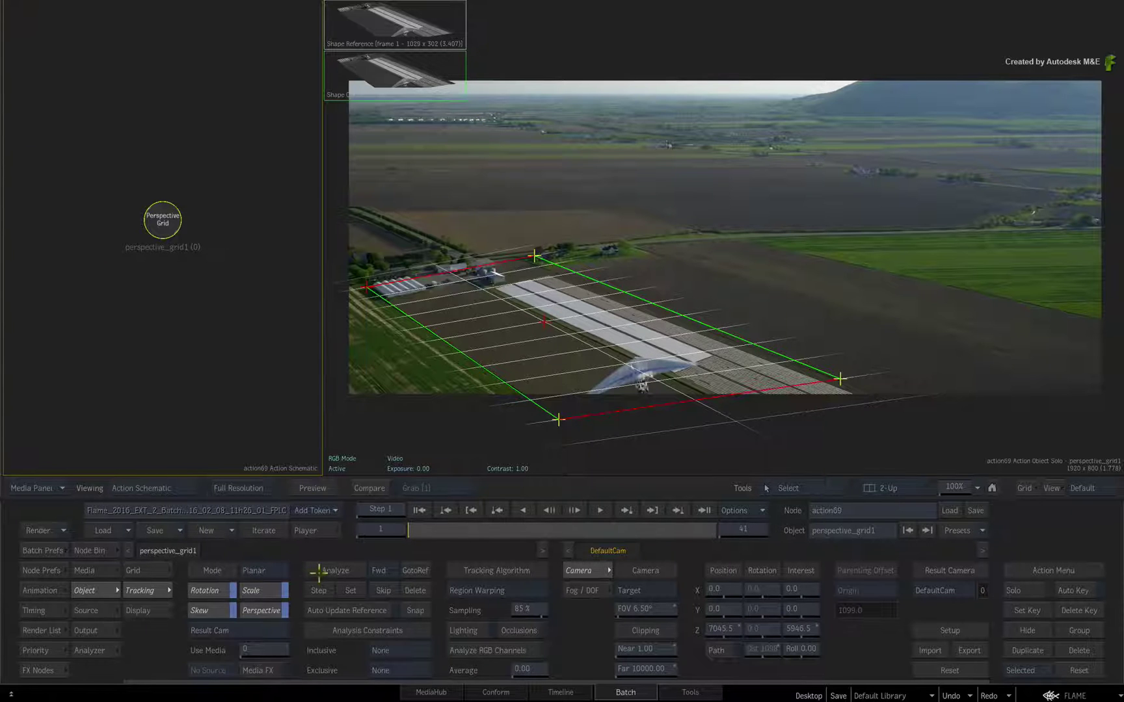
Analyze the planar track of perspective_grid1 forward through the clip
click(333, 571)
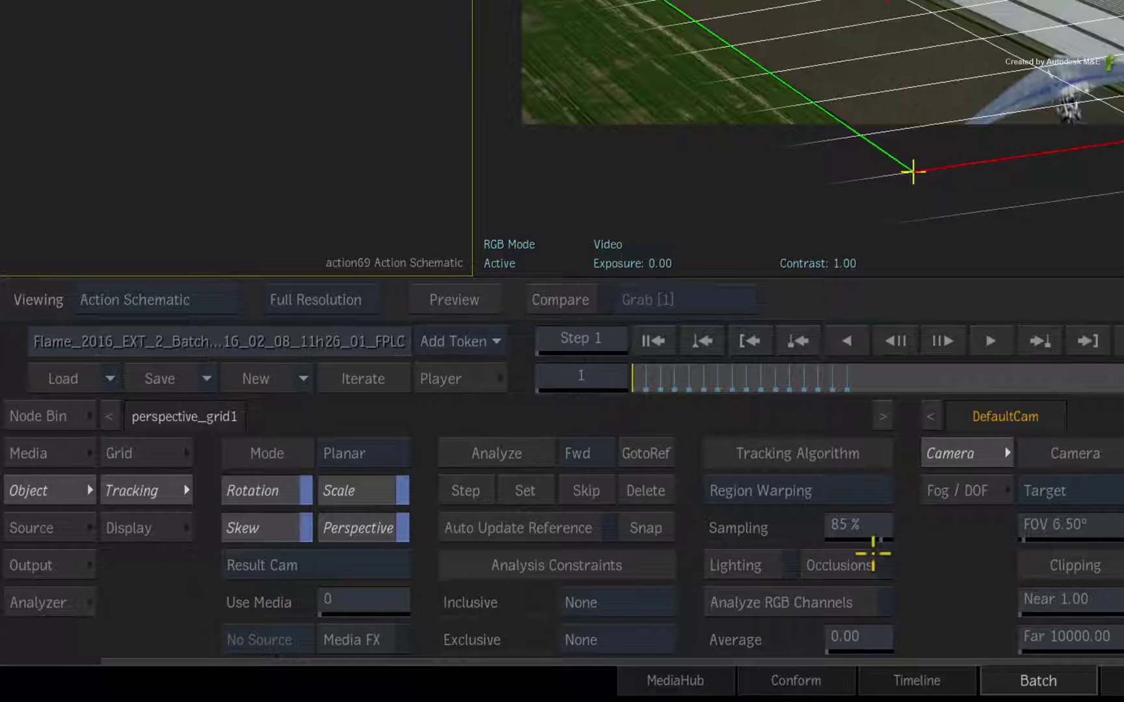
Enable Occlusions, snap a new reference, and re-track the grid, stopping at frame 16
click(868, 561)
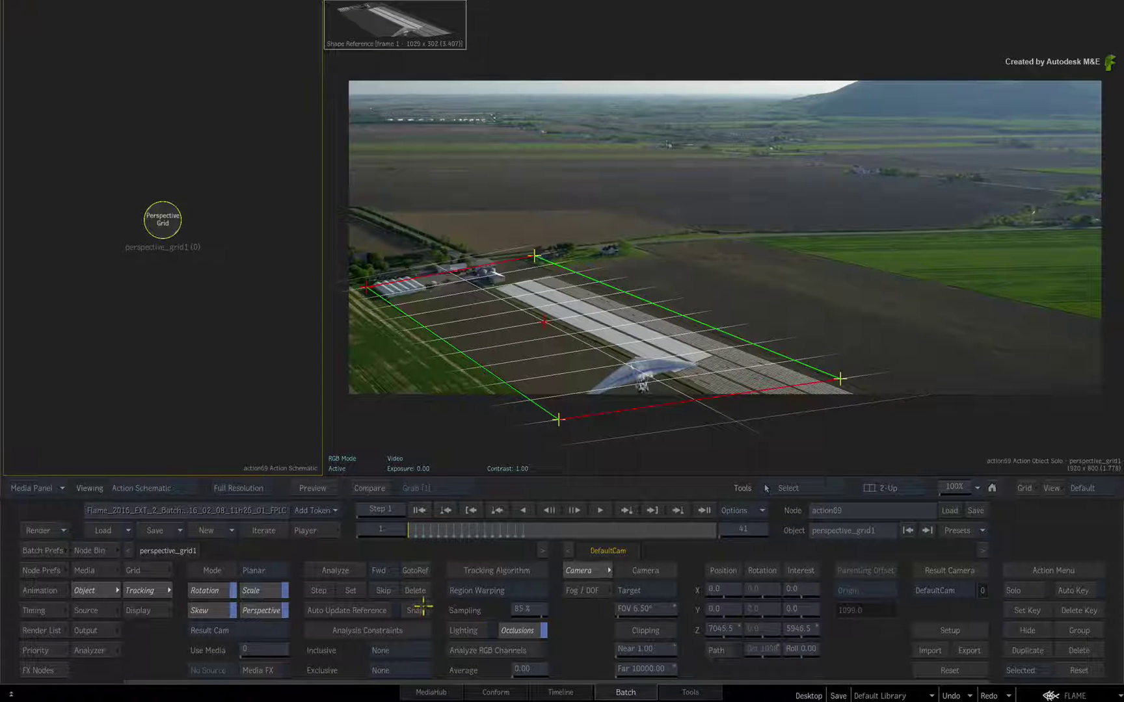
click(421, 611)
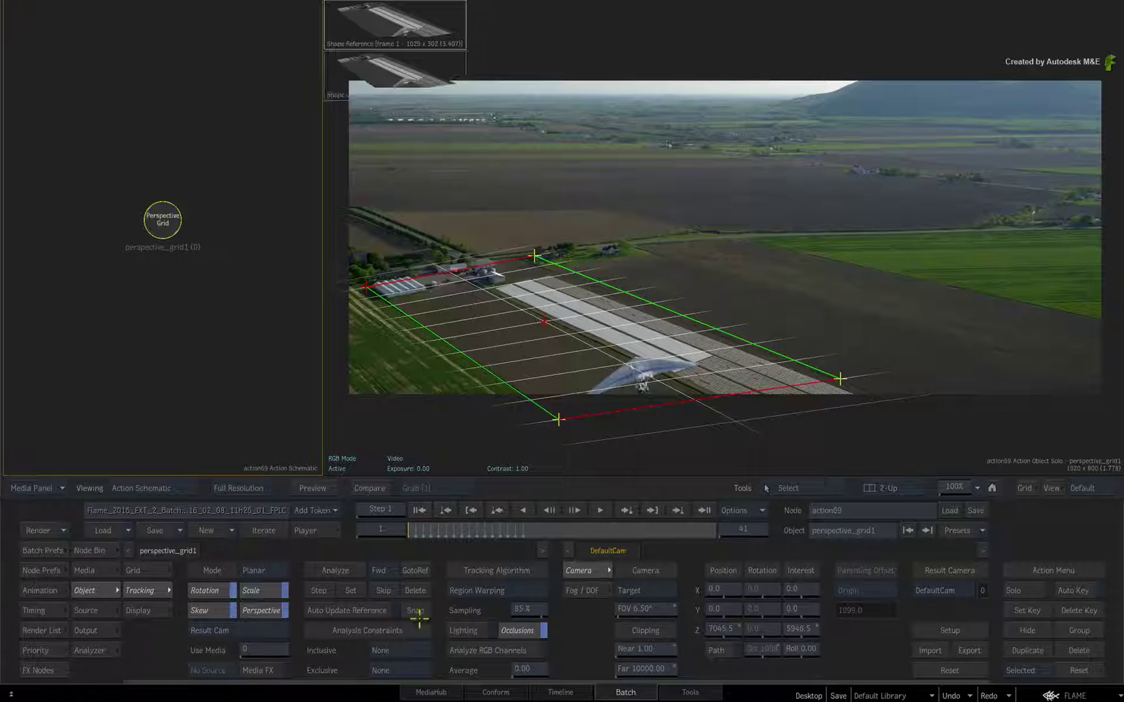
click(317, 569)
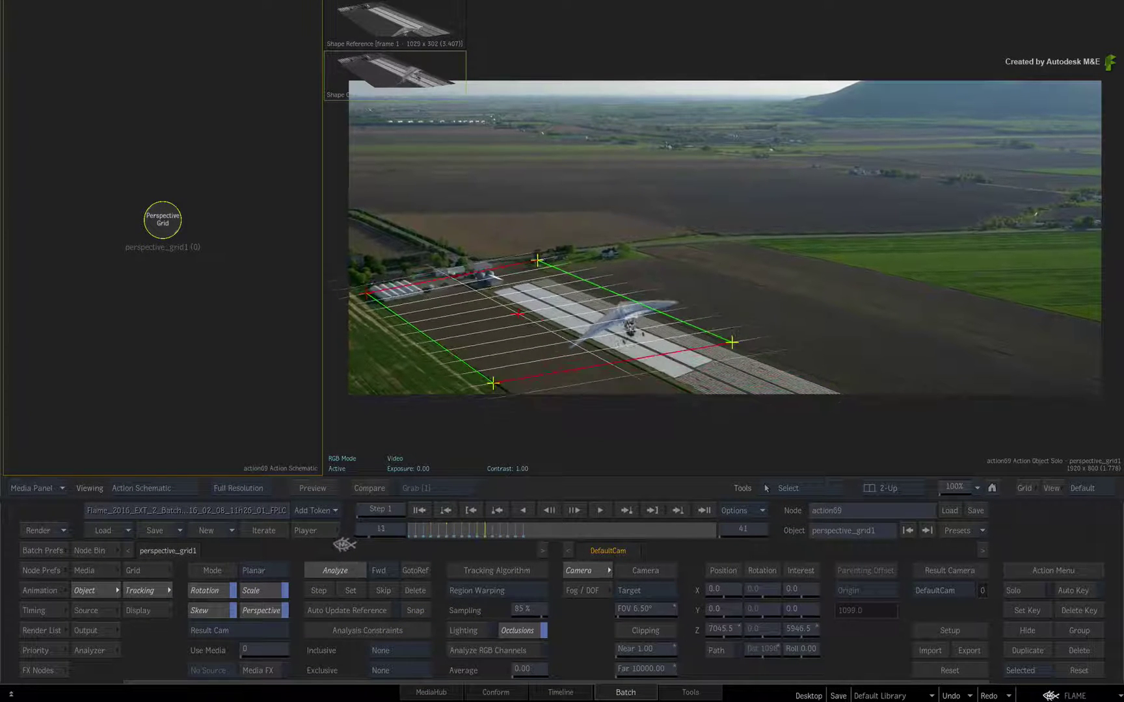
key(Escape)
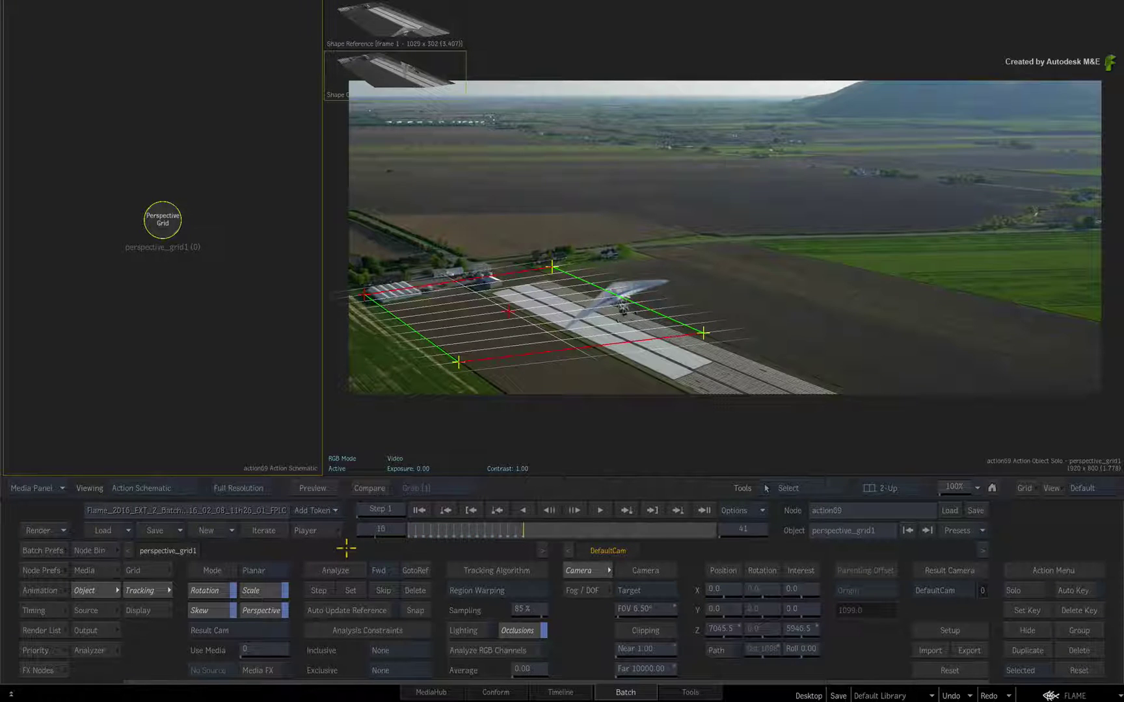
Jump back to frame 1 of the 41-frame tracked clip
click(420, 570)
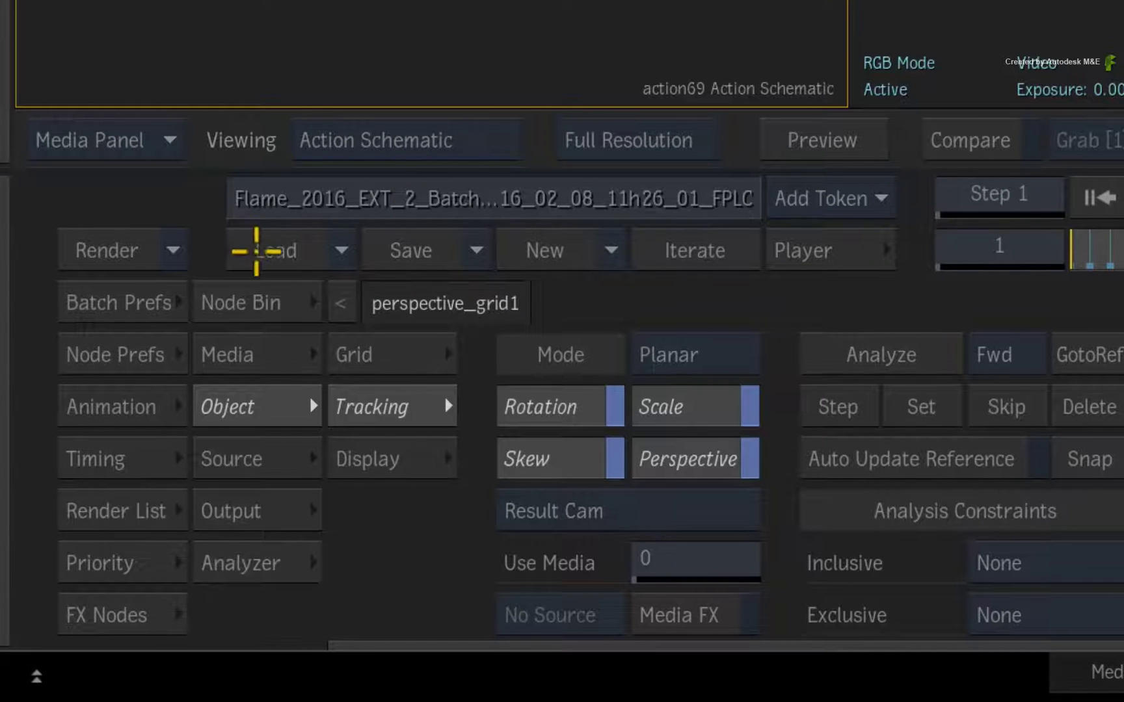
Add a GMask with its axis1 Axis from the node bin into the schematic
click(258, 301)
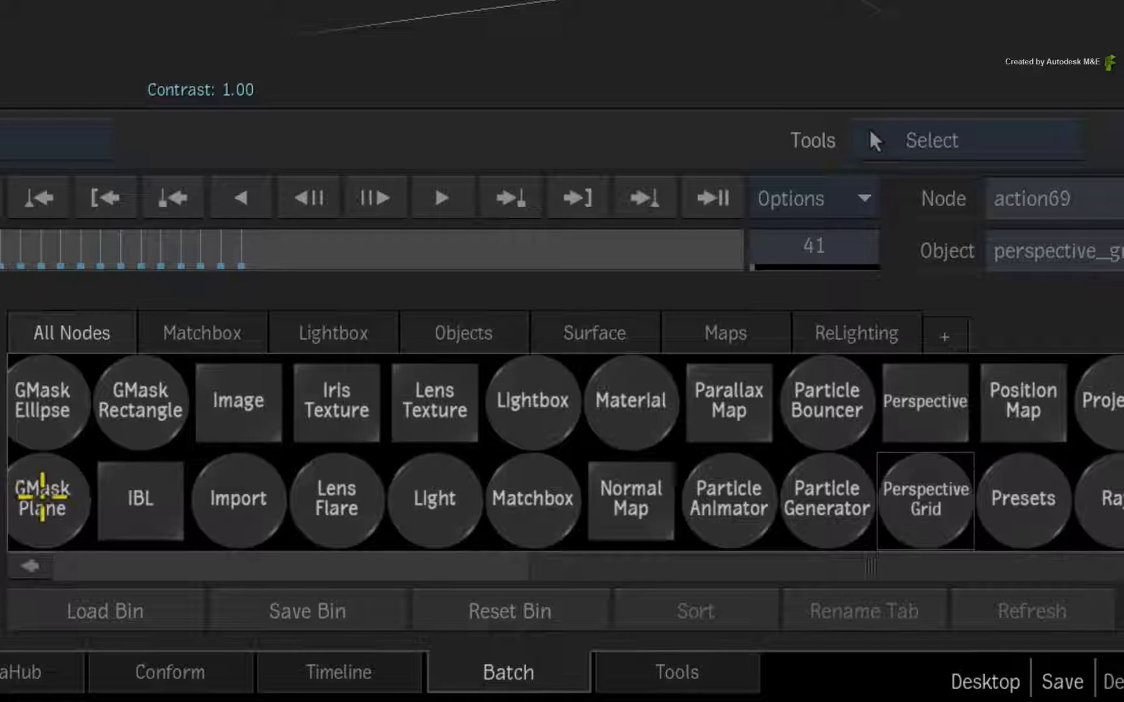
scroll(195, 521, left, 5)
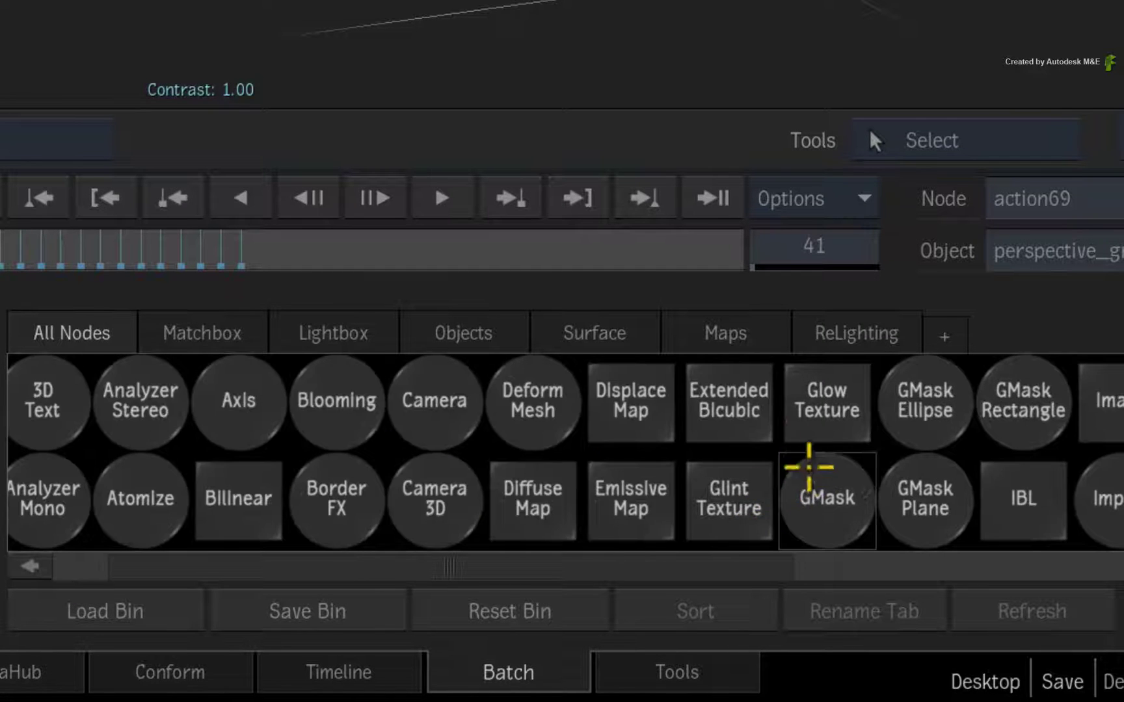
drag(810, 464, 649, 351)
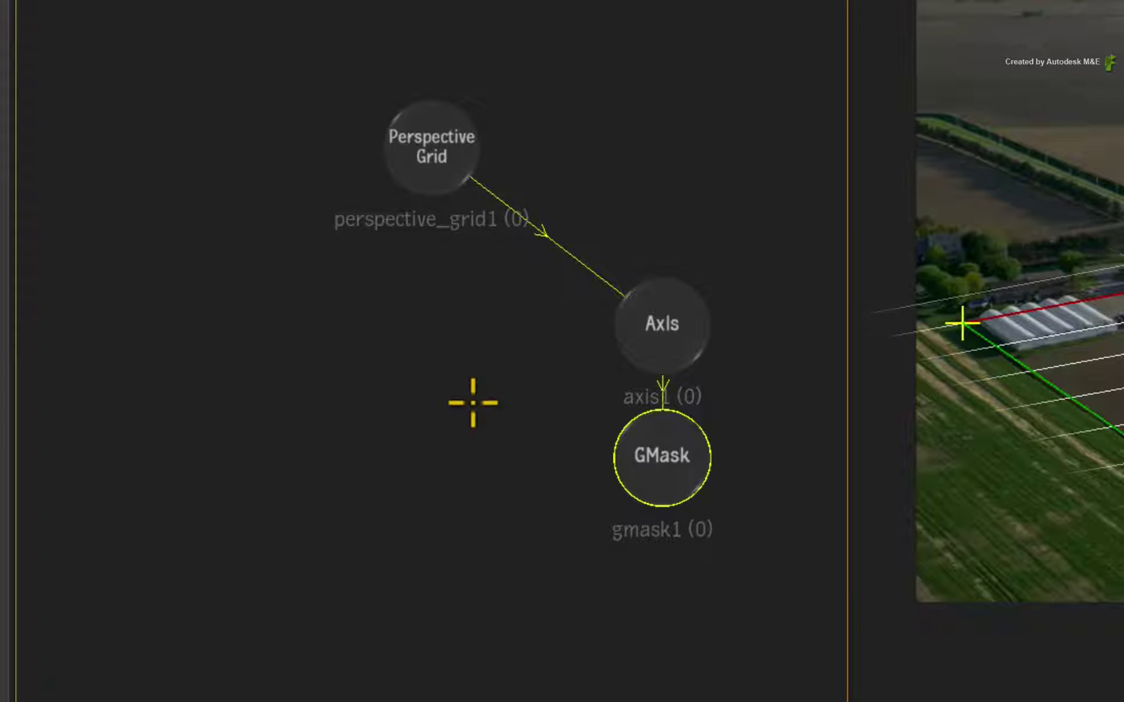
Cut the link between perspective_grid1 and axis1 so the mask stays independent
mouse_move(653, 127)
mouse_down()
mouse_move(480, 359)
mouse_move(451, 266)
mouse_up()
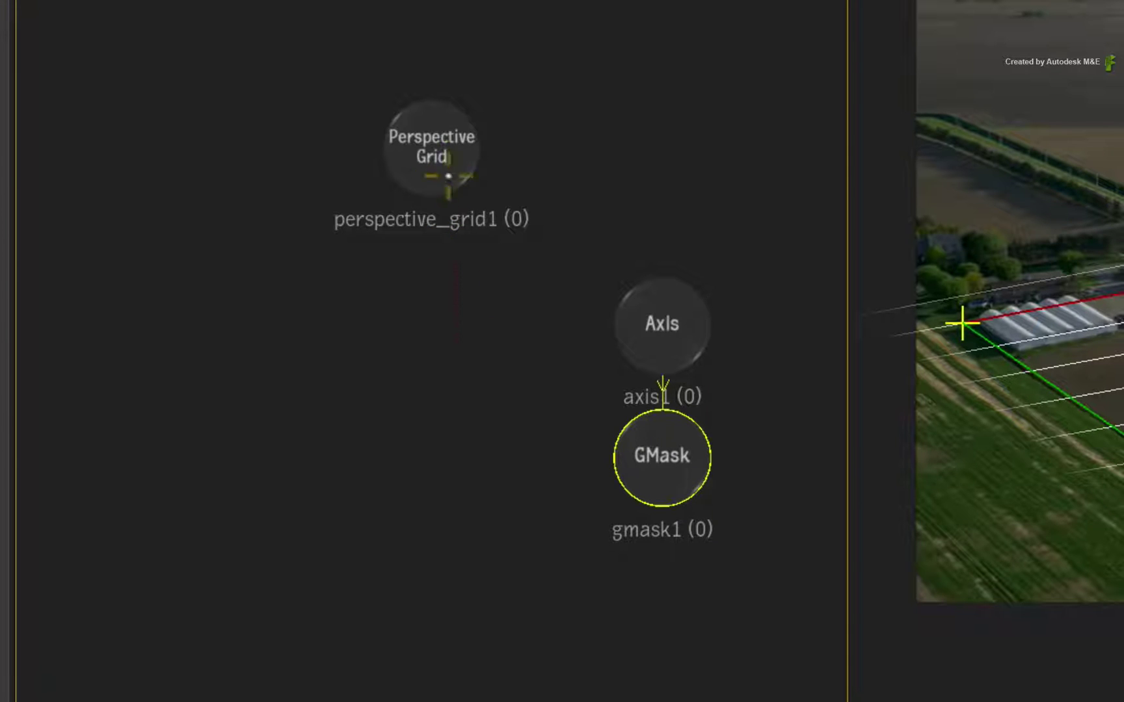
drag(448, 176, 641, 301)
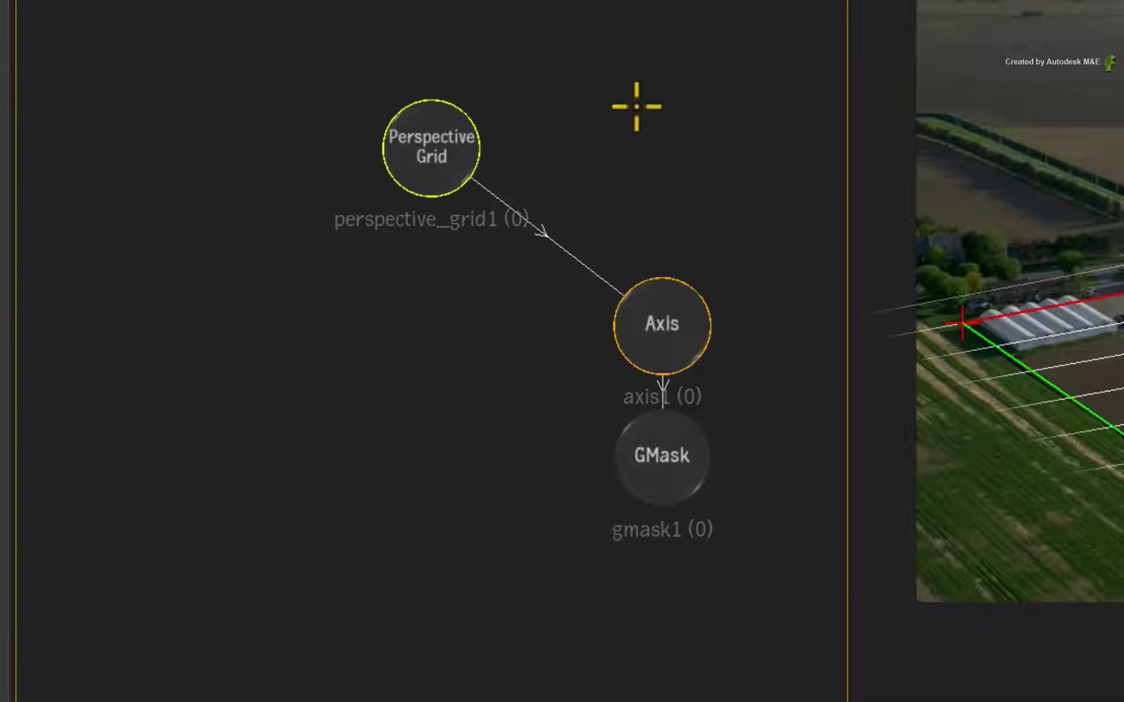
drag(577, 206, 458, 354)
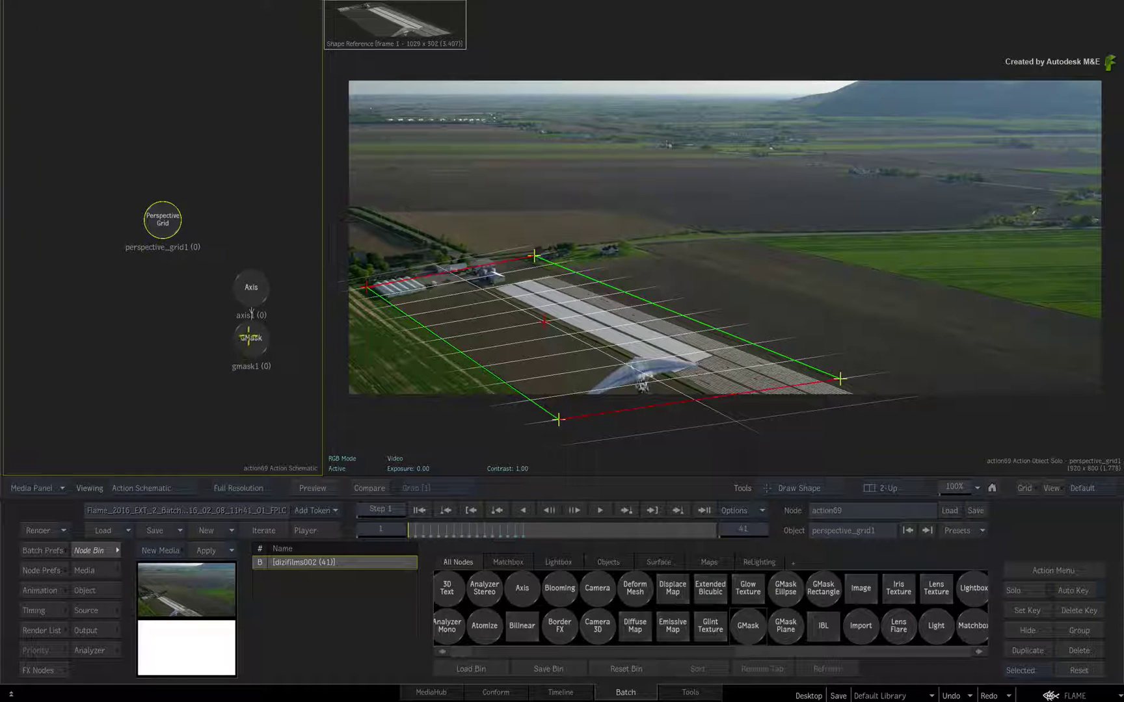
Select gmask1 in Object View and draw a closed spline around the hang glider
click(249, 335)
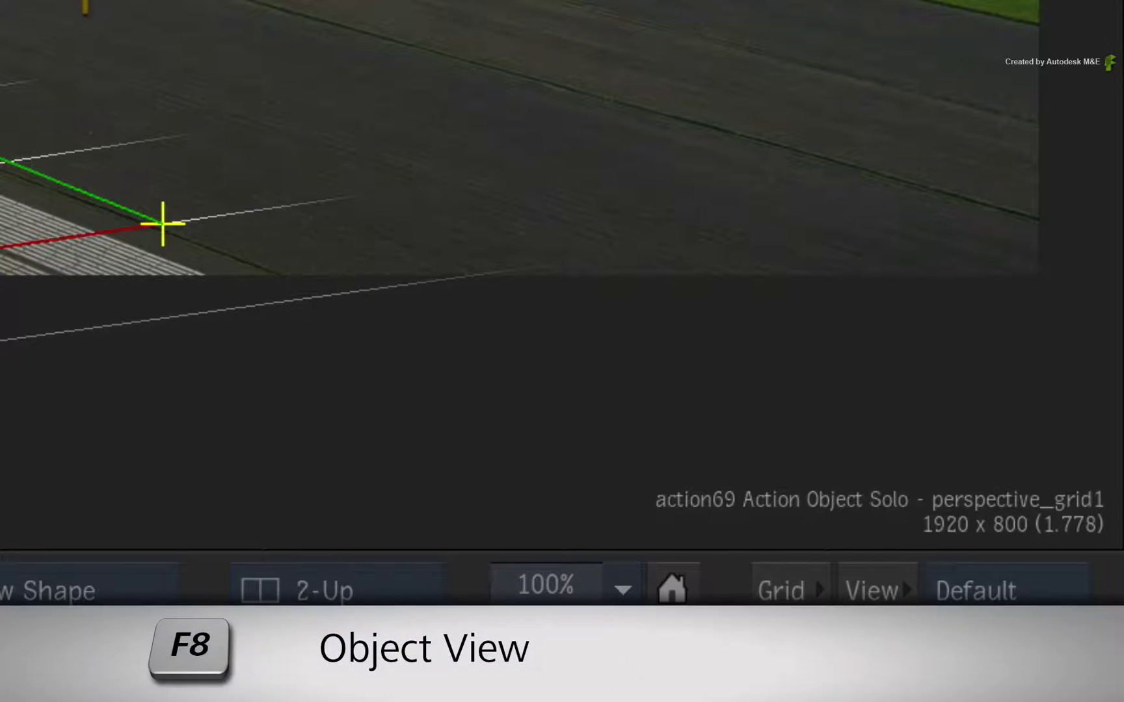
key(F8)
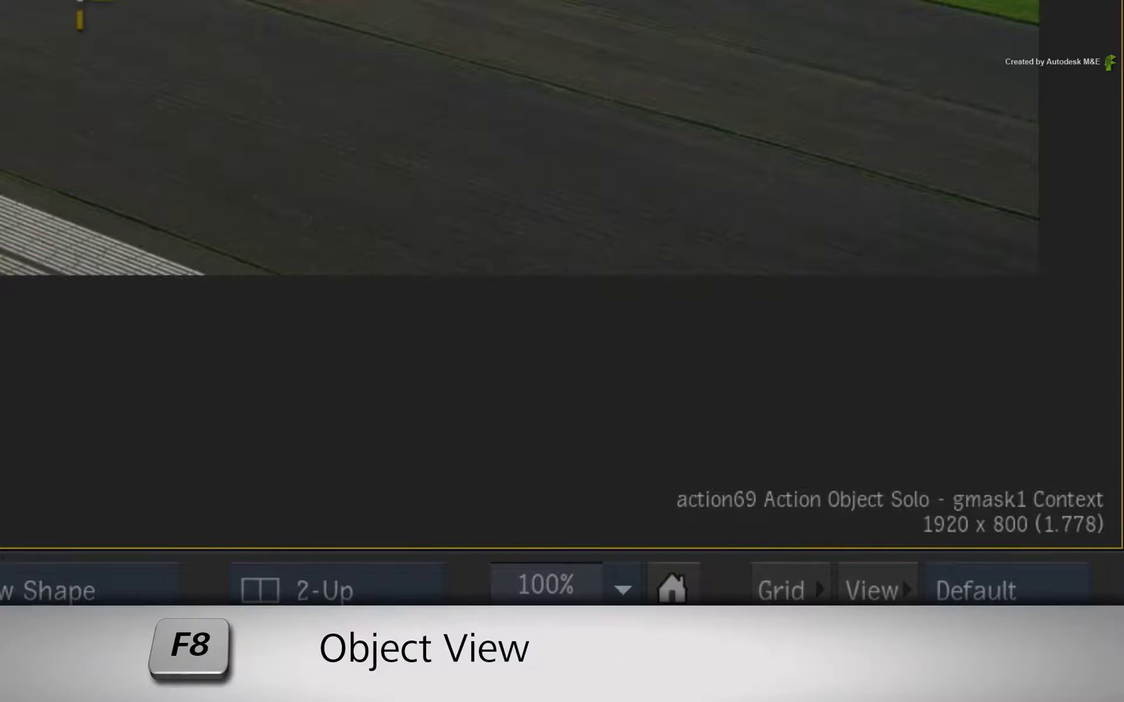
scroll(560, 274, up, 5)
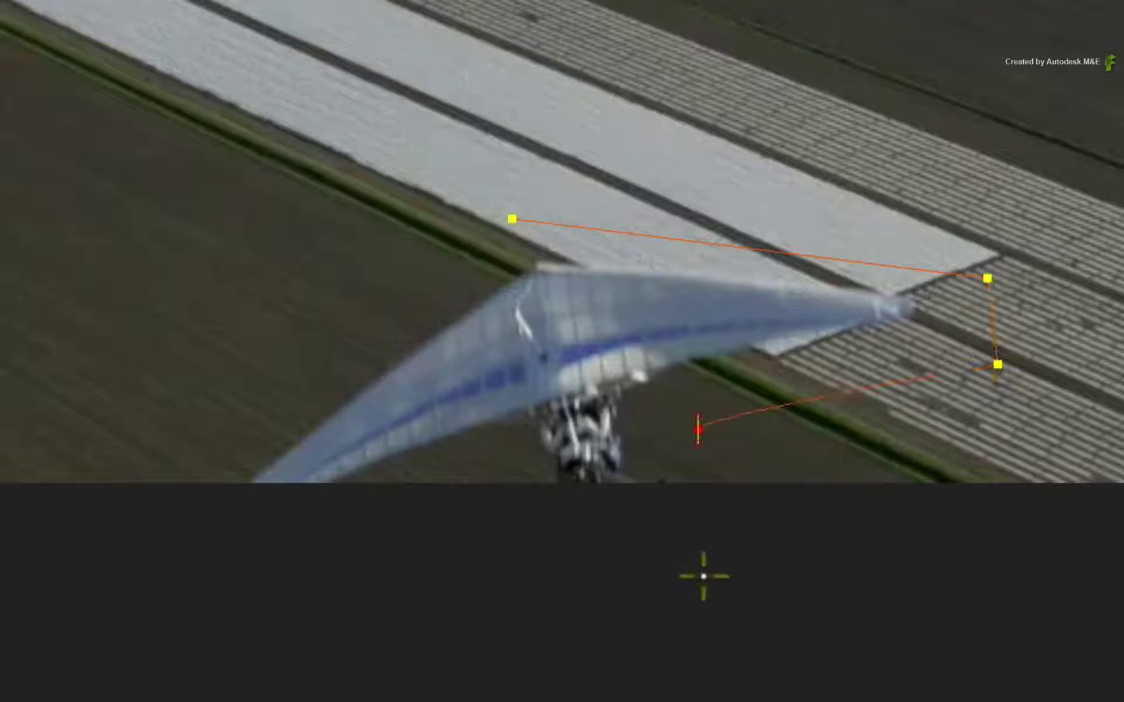
click(707, 591)
drag(604, 629, 591, 623)
click(499, 580)
click(385, 592)
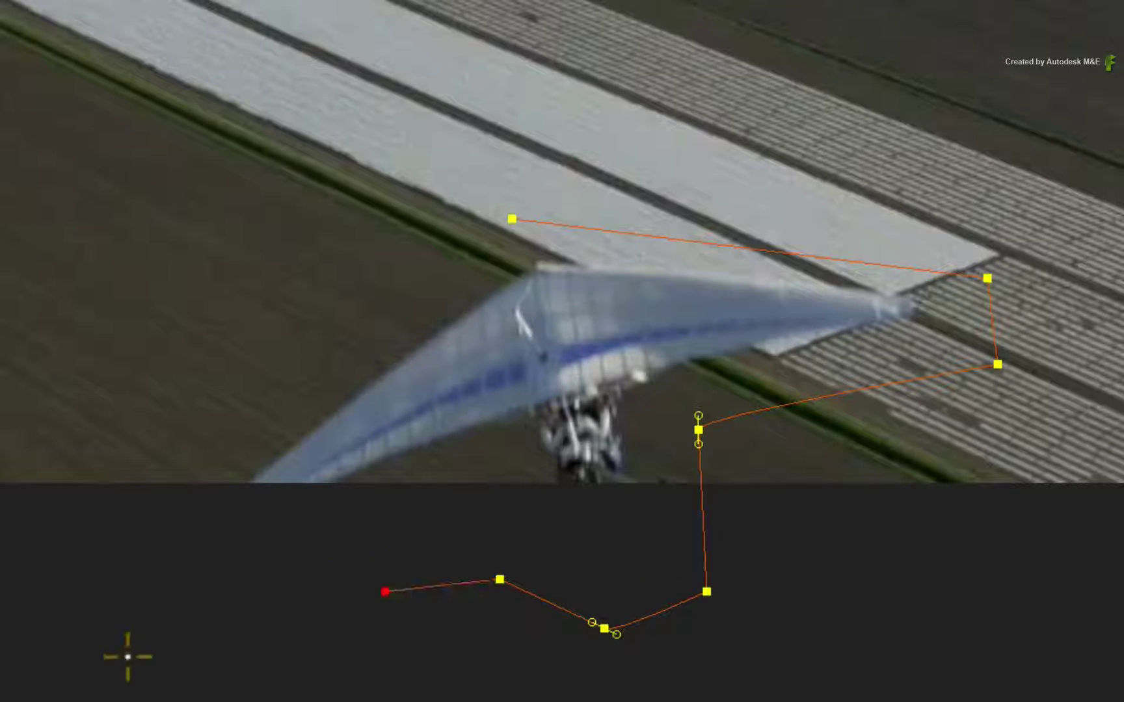
drag(162, 661, 177, 665)
click(55, 525)
click(513, 219)
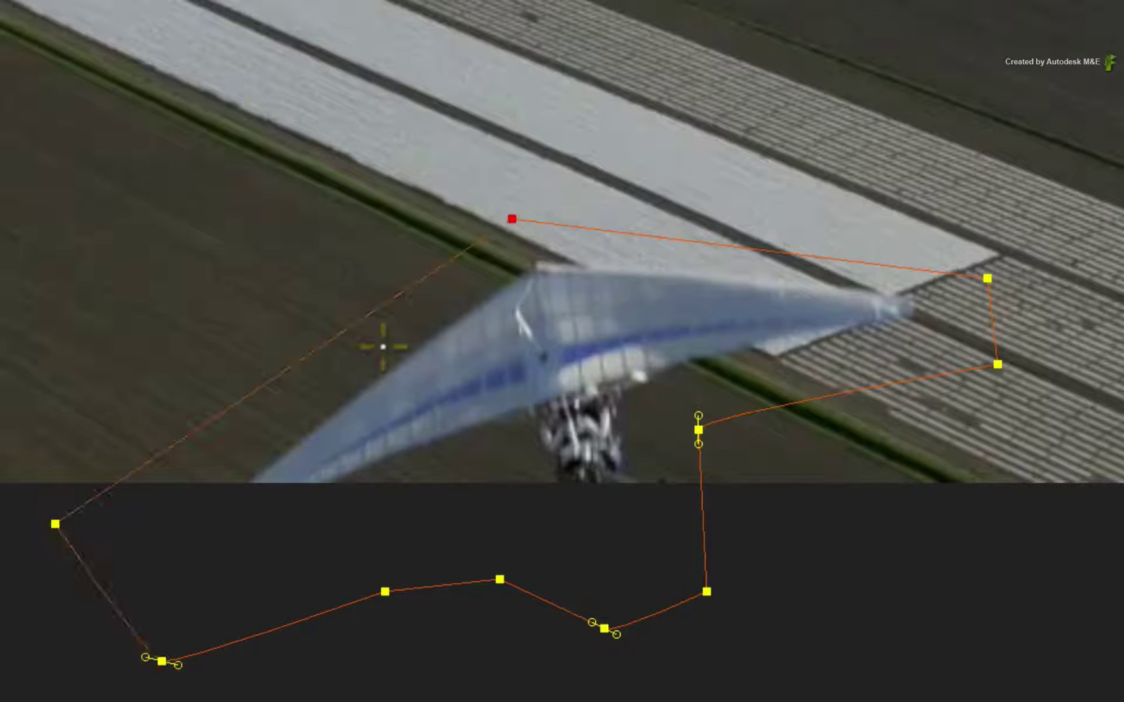
Pull the mask's left and lower-left points inward, then view the image at 100%
drag(65, 522, 151, 499)
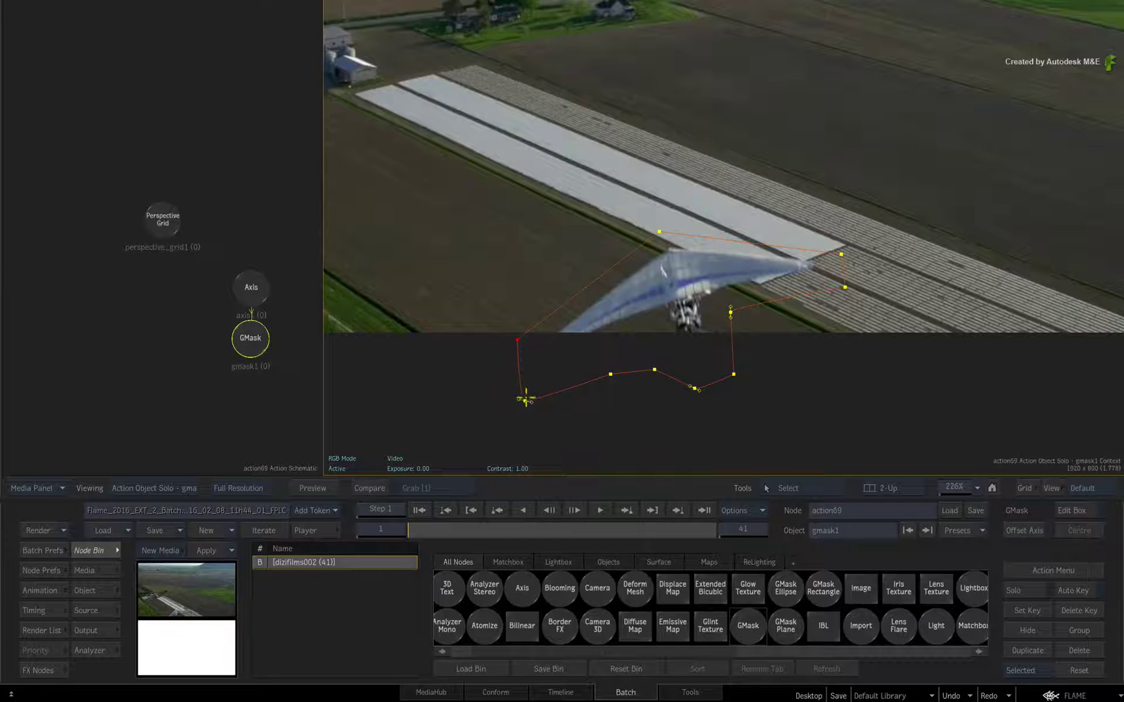
drag(162, 660, 191, 618)
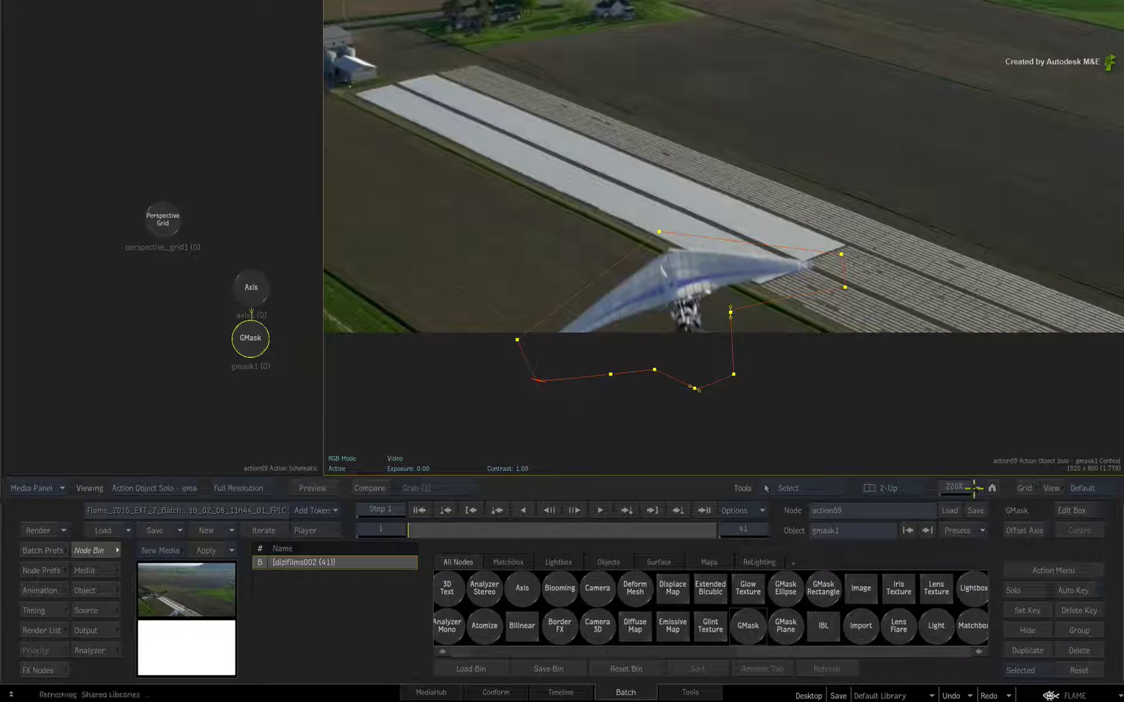
click(954, 488)
click(968, 557)
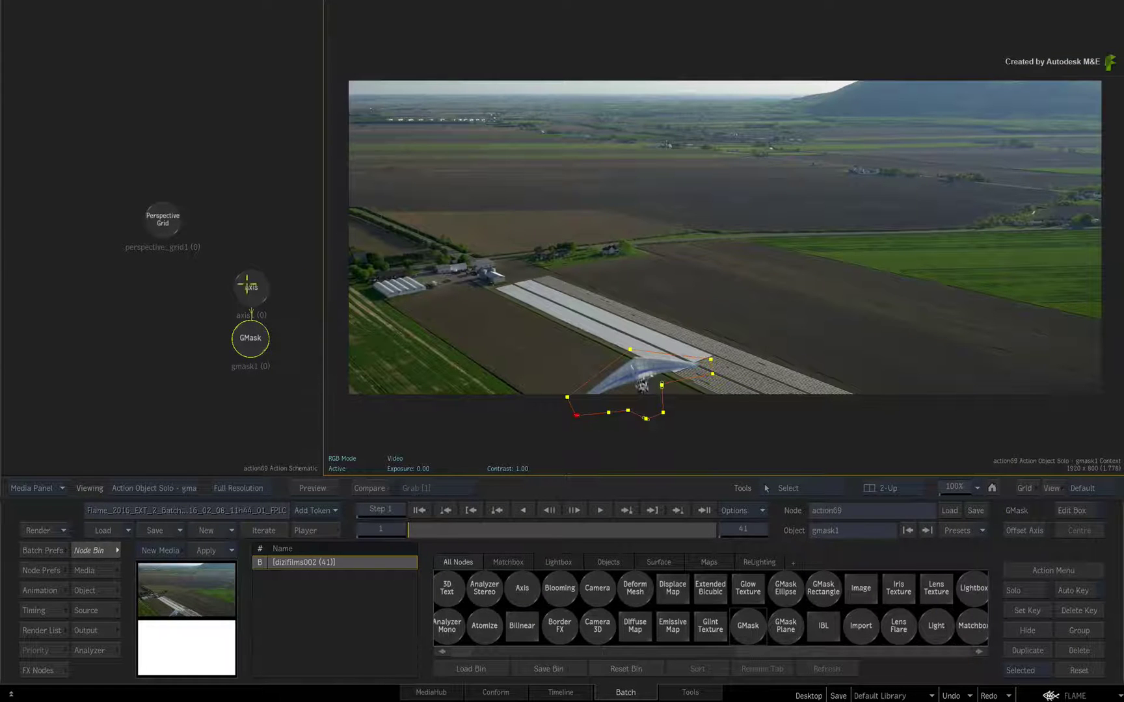
Open axis1's tracker from its Tracking settings and place the tracker box on the glider
click(248, 286)
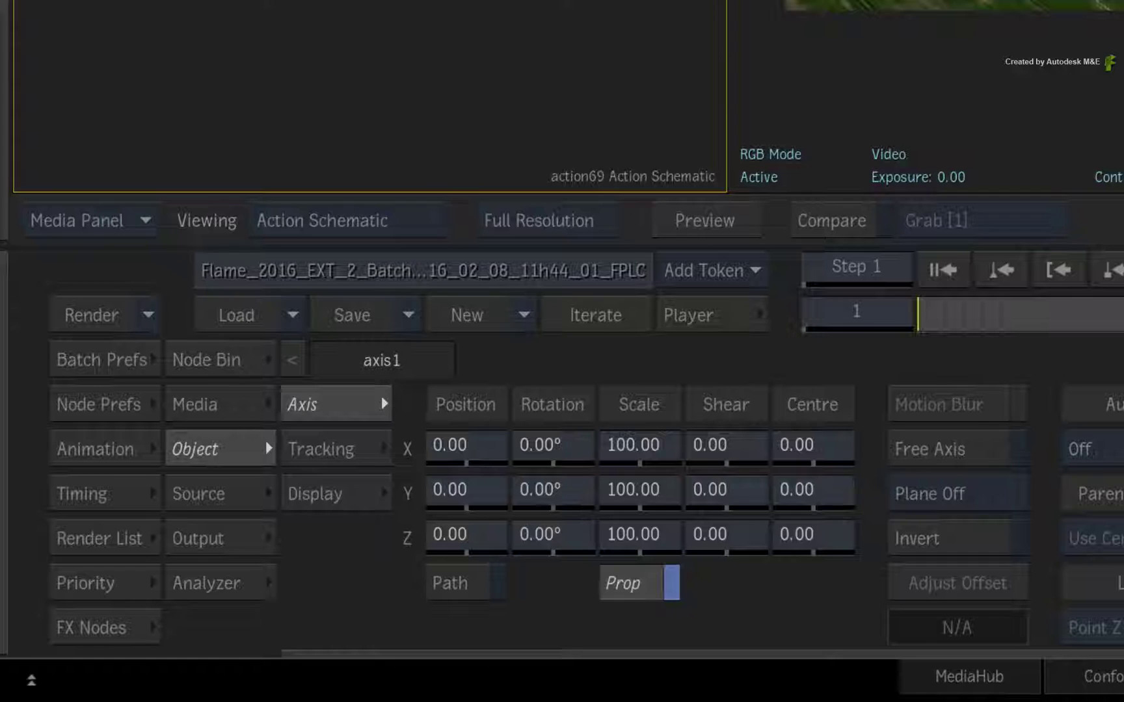
click(359, 449)
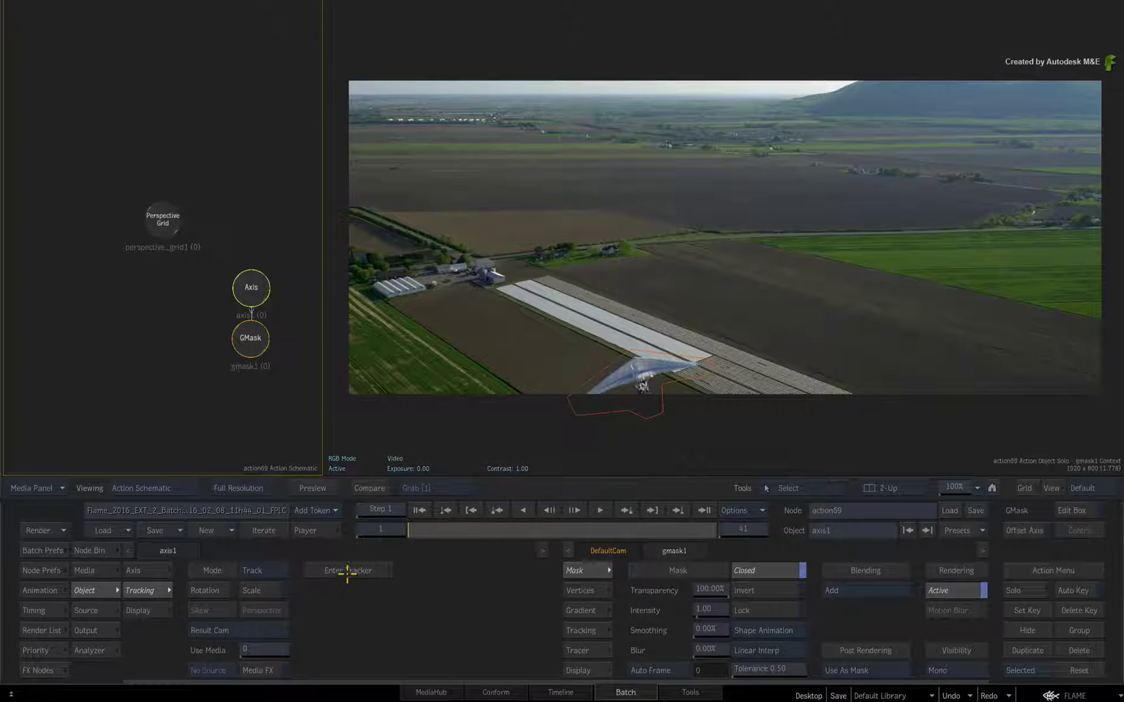
click(347, 570)
scroll(621, 356, up, 4)
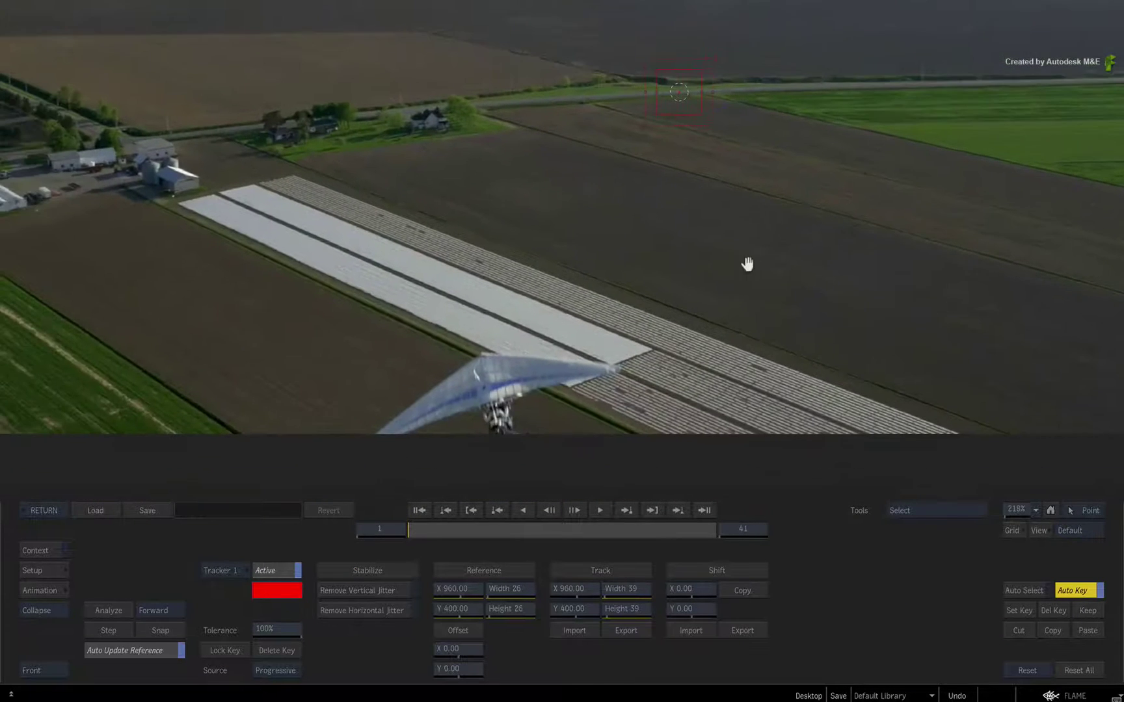
drag(687, 89, 482, 381)
Track the glider across all 41 frames, rewind to frame 1, and return to Action
click(118, 611)
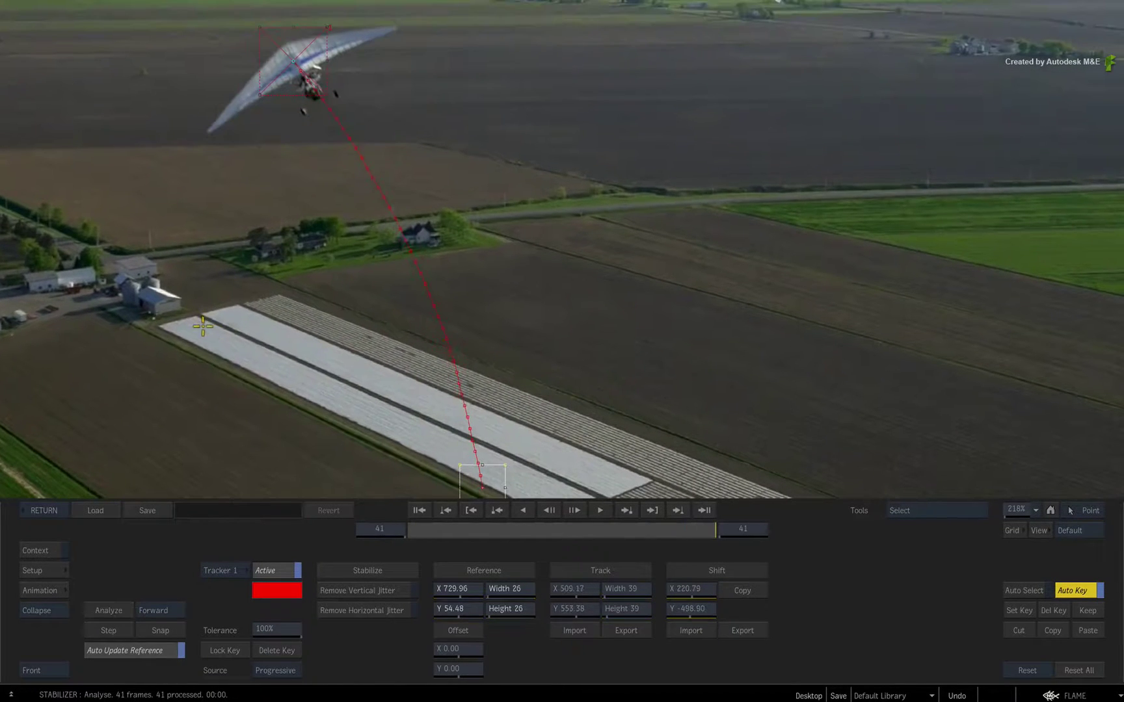
drag(715, 530, 352, 538)
click(44, 510)
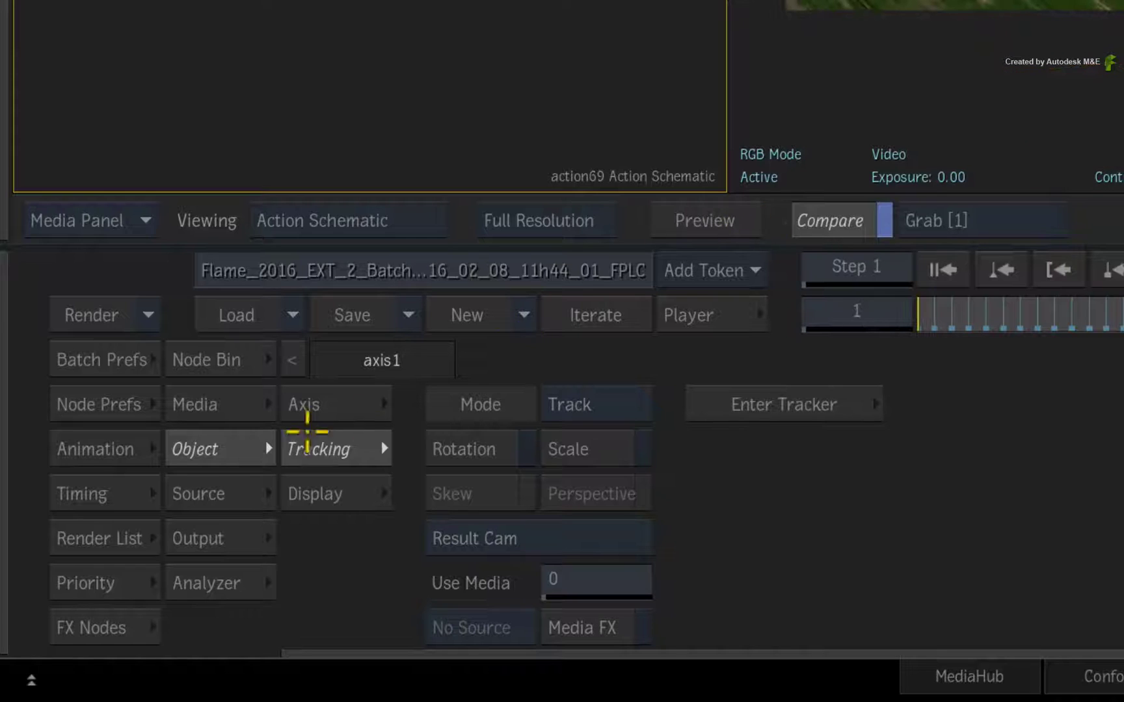
Adjust axis1's offset so Position is zeroed and Centre holds -170.03, -345.02
click(143, 570)
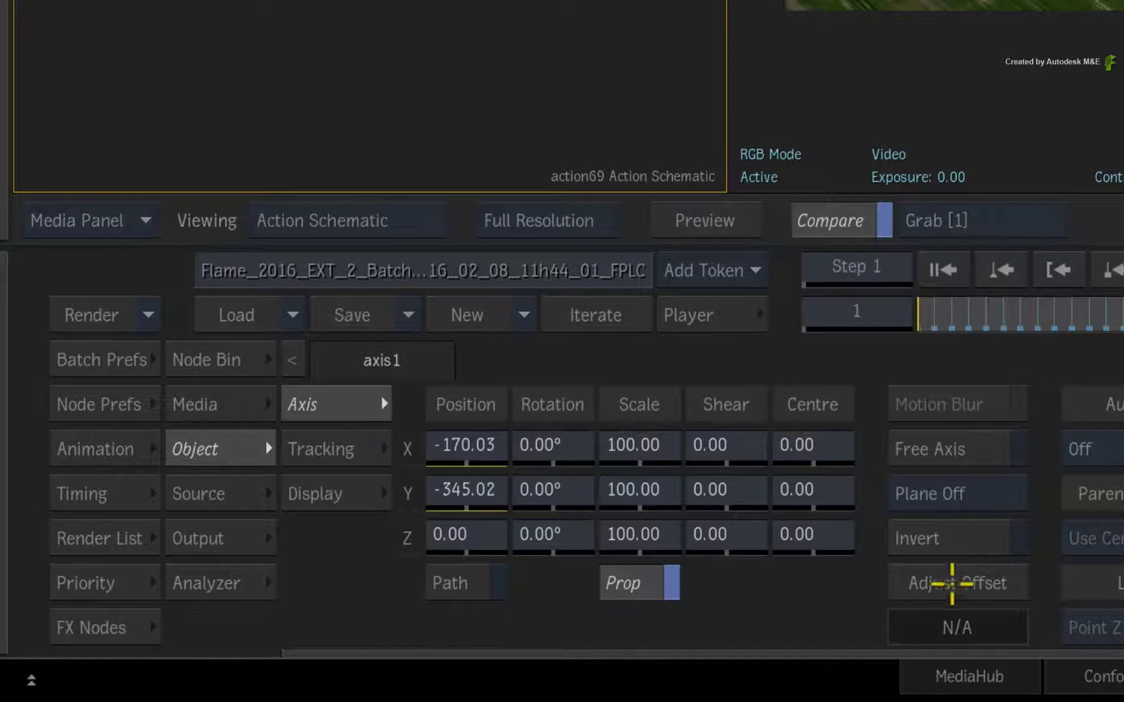
click(952, 583)
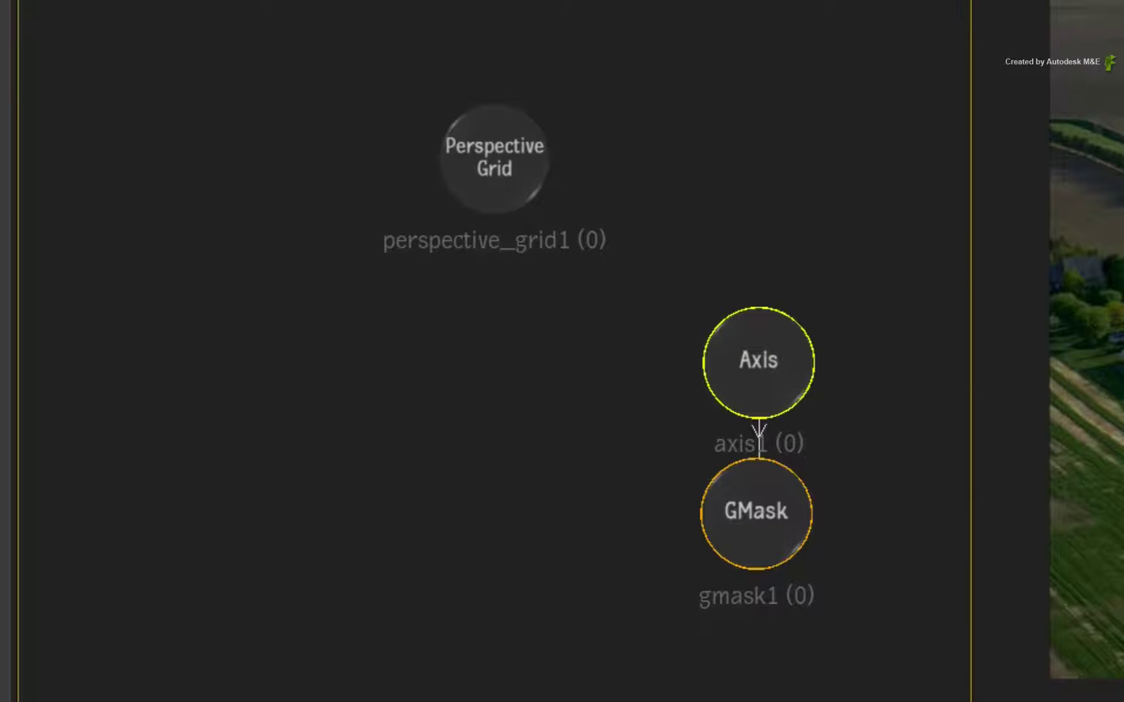
Select perspective_grid1 in the object view and turn off Occlusions for its tracking
click(486, 168)
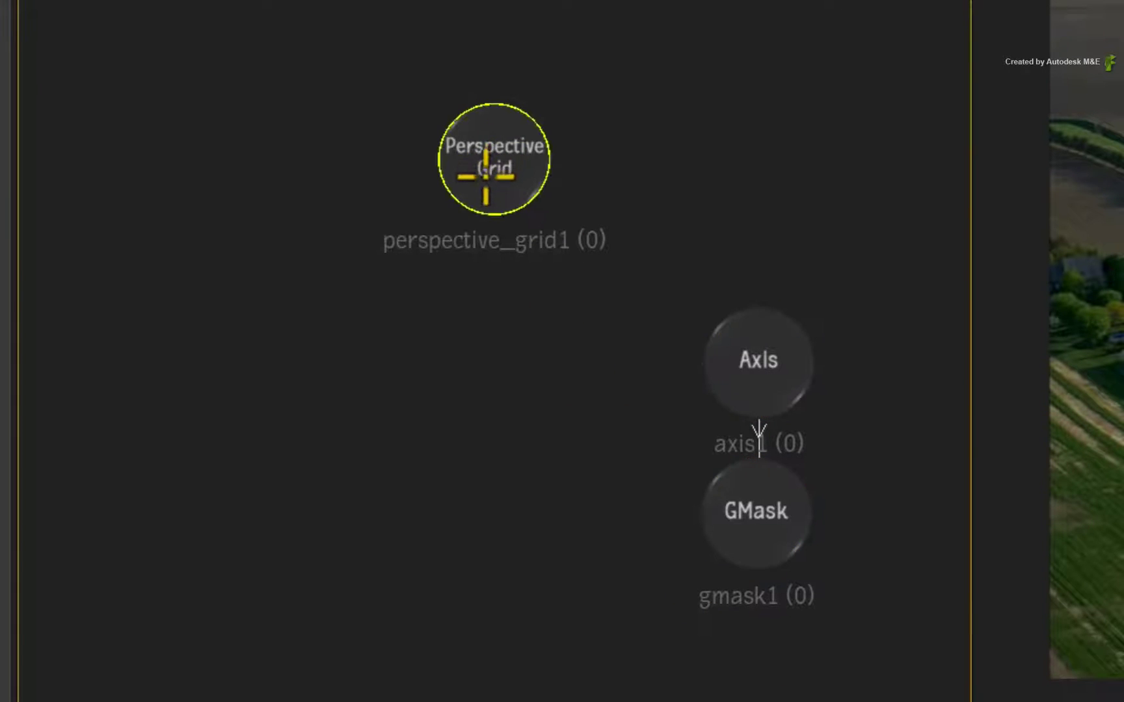
key(F8)
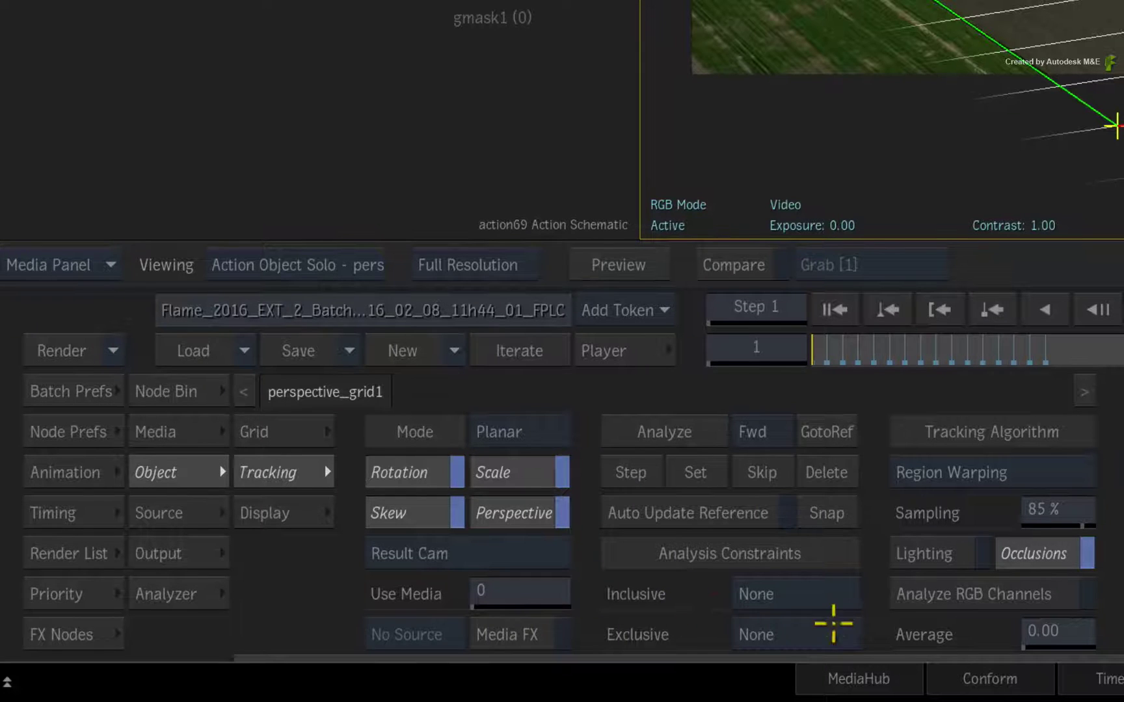
click(1072, 558)
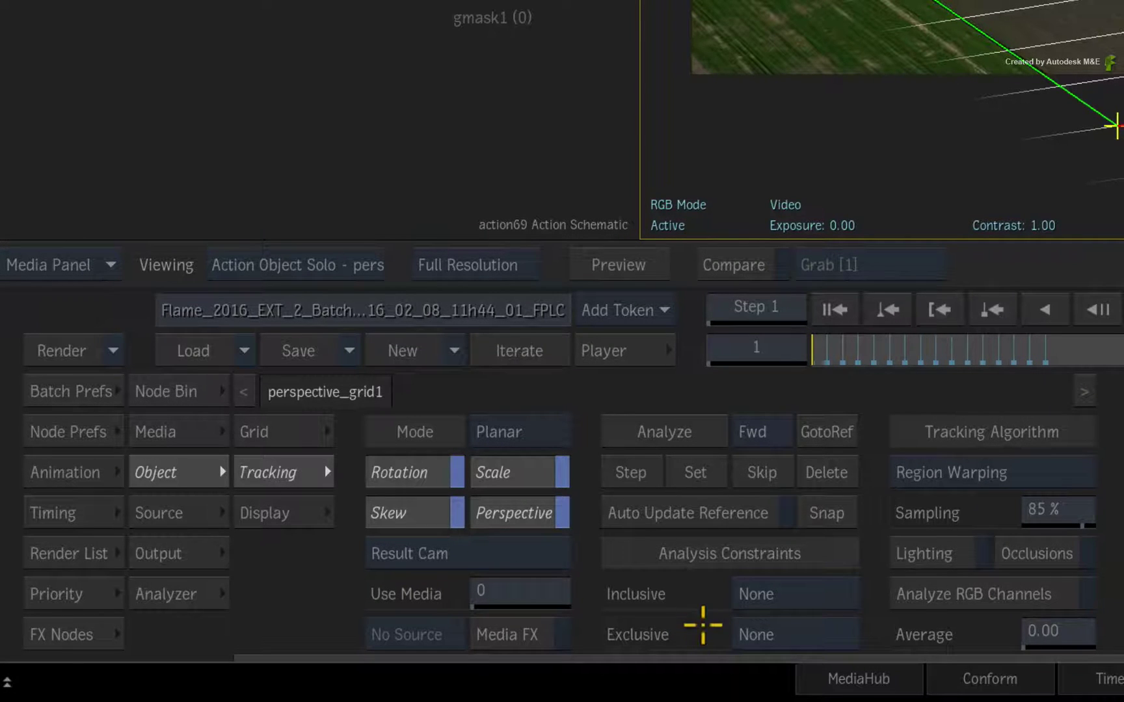
Return the Inclusive constraint to None, undo the temporary grid-to-axis link, and begin setting Exclusive
key(grave)
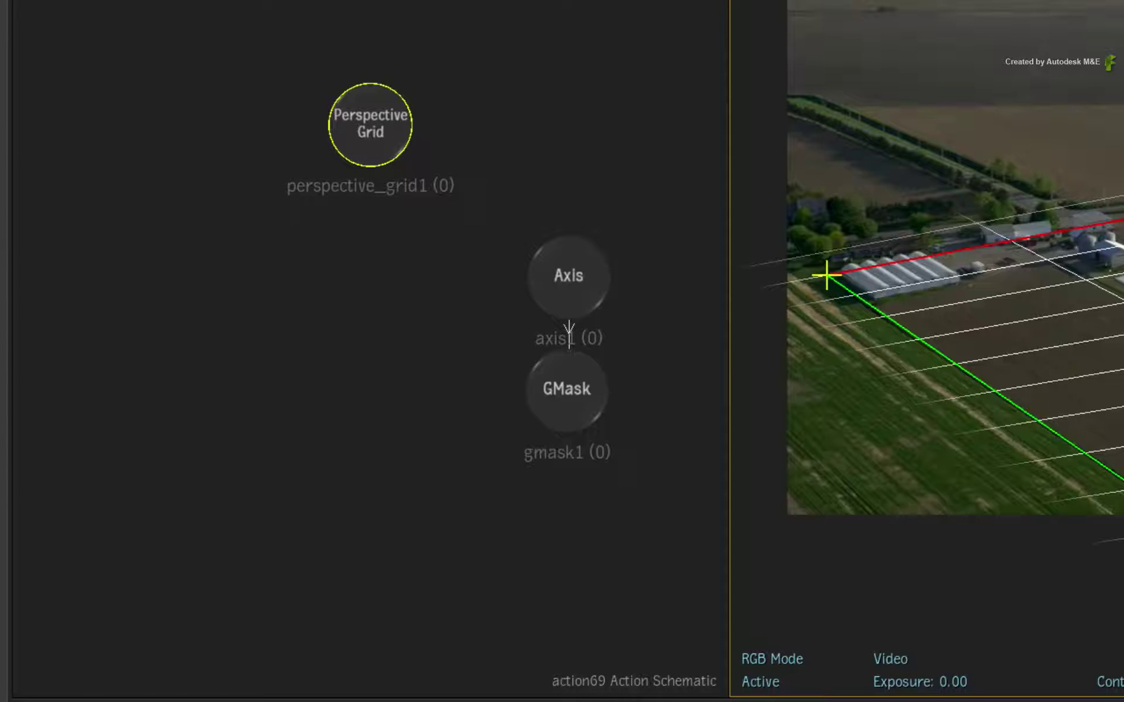
drag(378, 140, 547, 271)
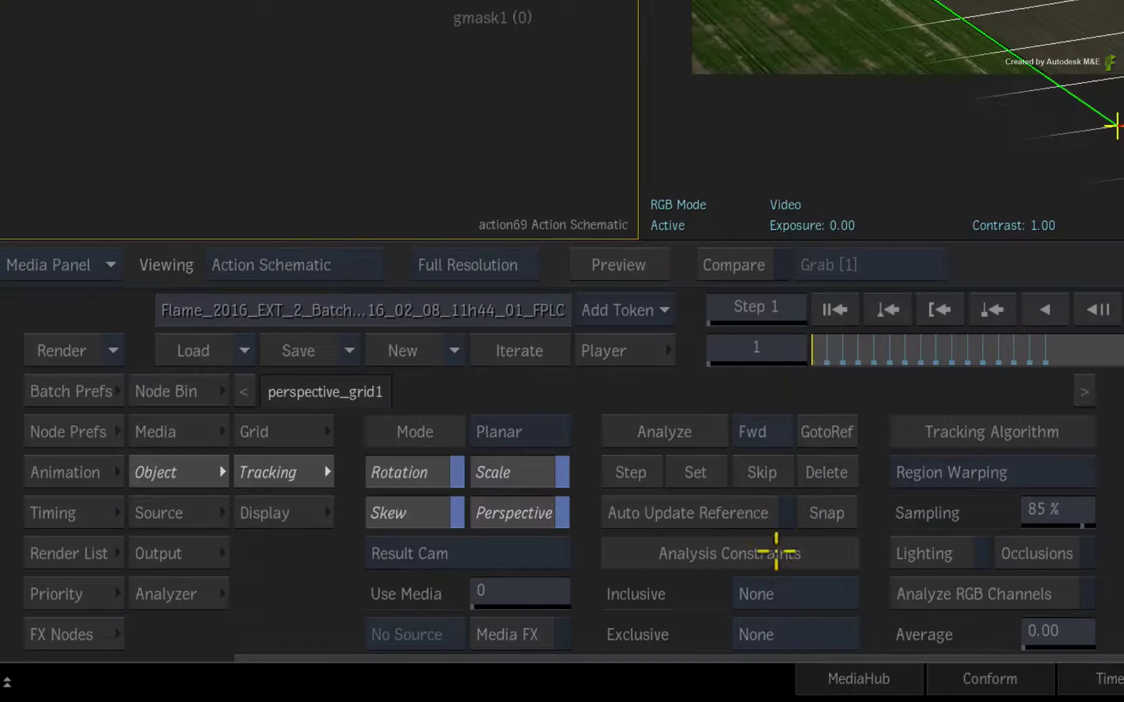
key(grave)
click(779, 590)
click(822, 555)
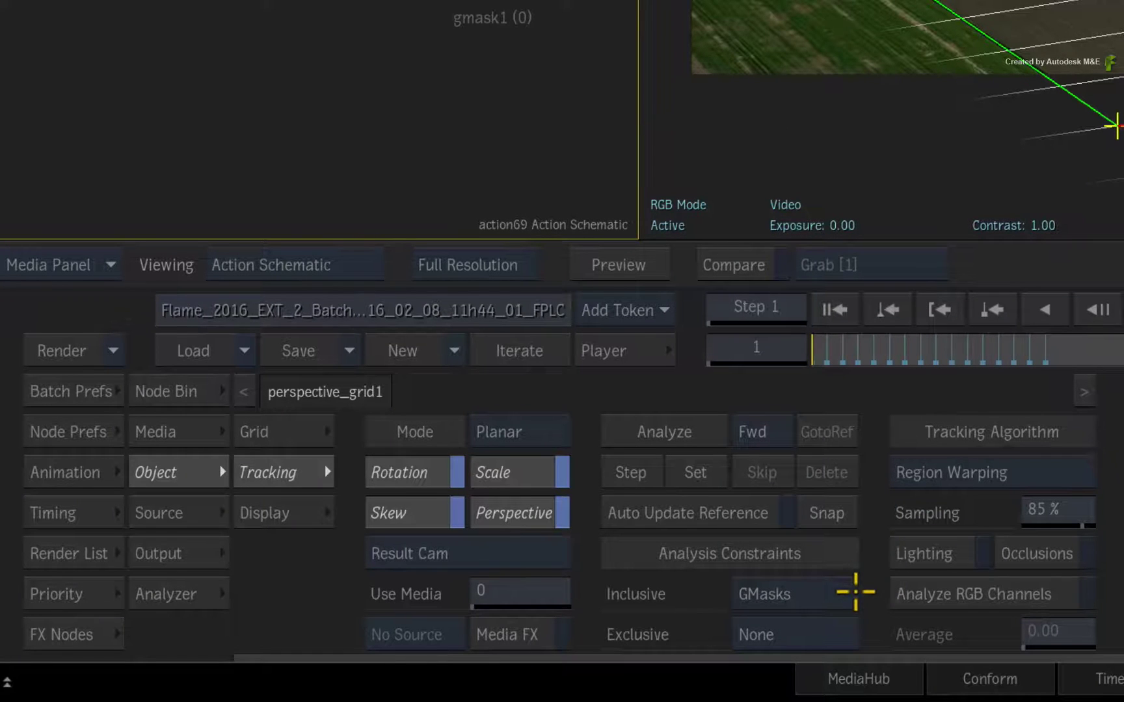
click(854, 593)
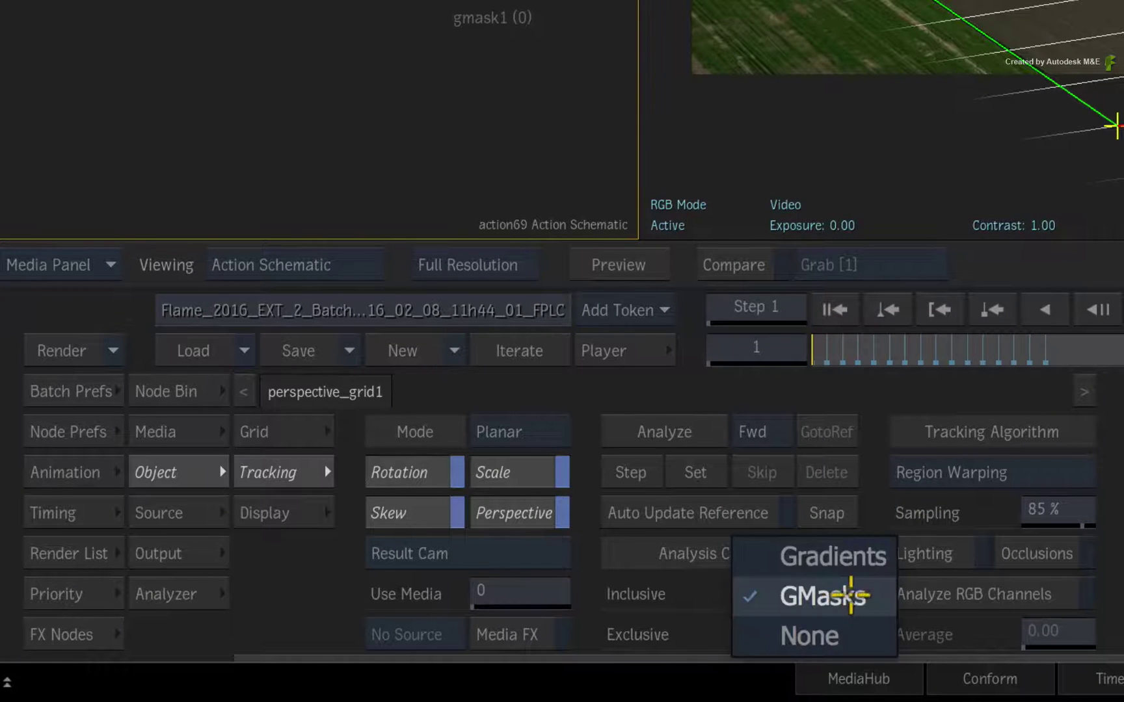
click(856, 628)
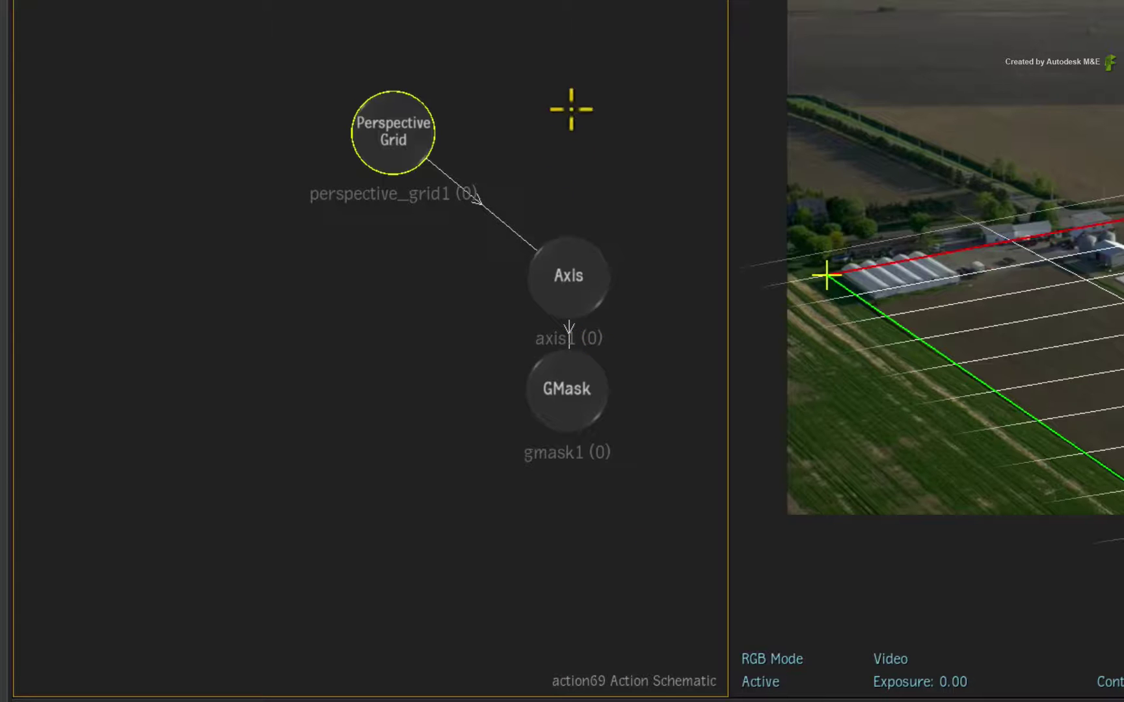
drag(575, 99, 496, 197)
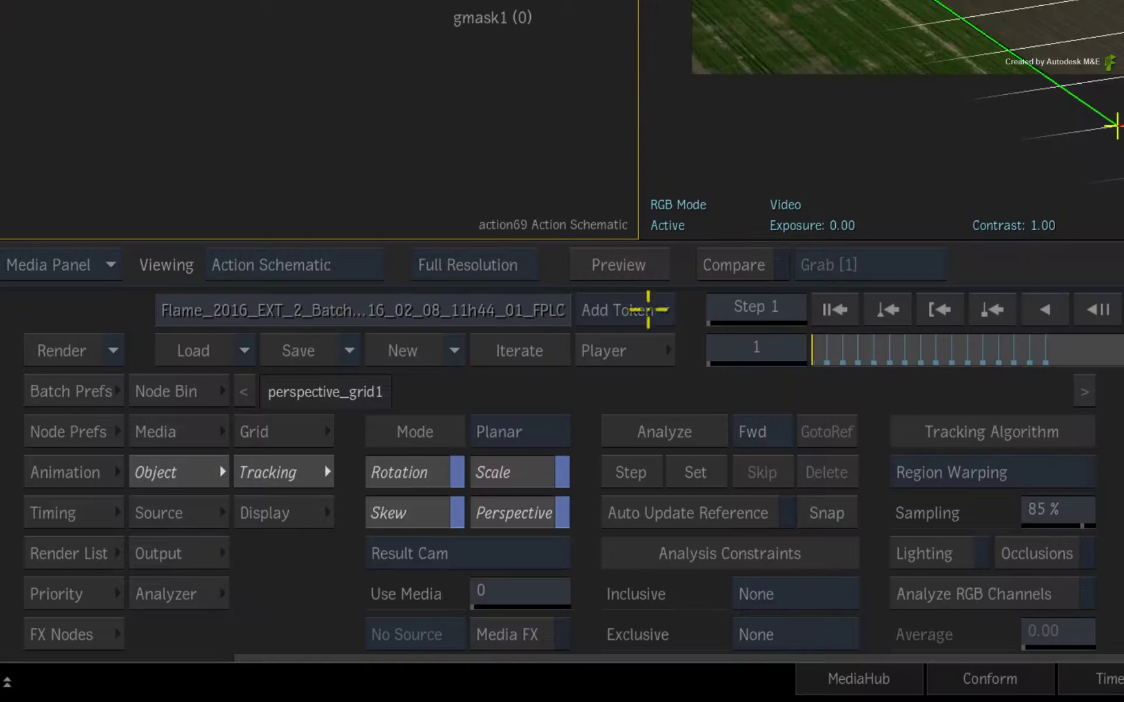
click(800, 635)
click(821, 595)
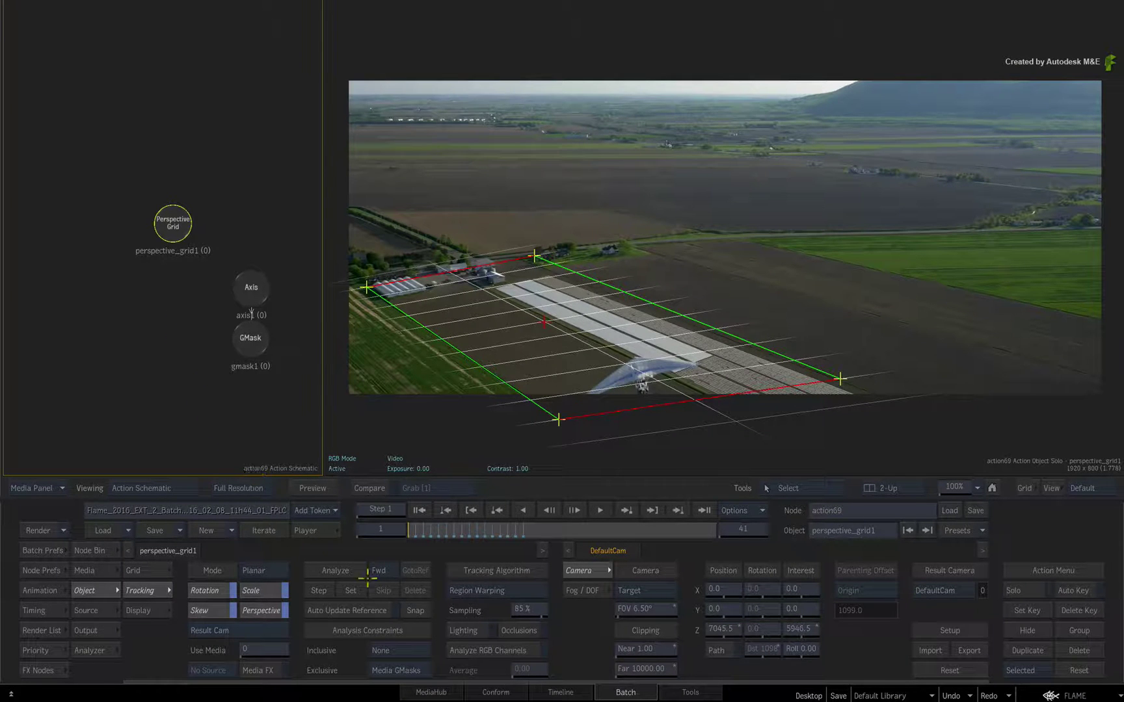
Capture the reference shape and analyze to planar-track perspective_grid1 through the shot
click(413, 610)
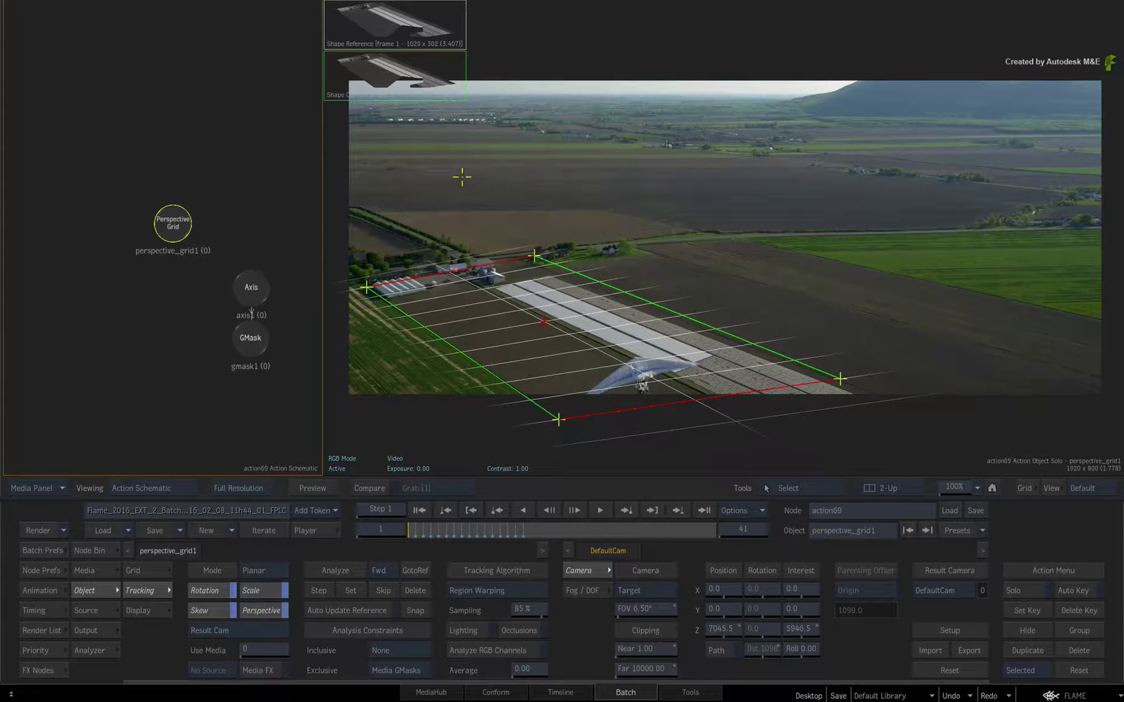
click(314, 569)
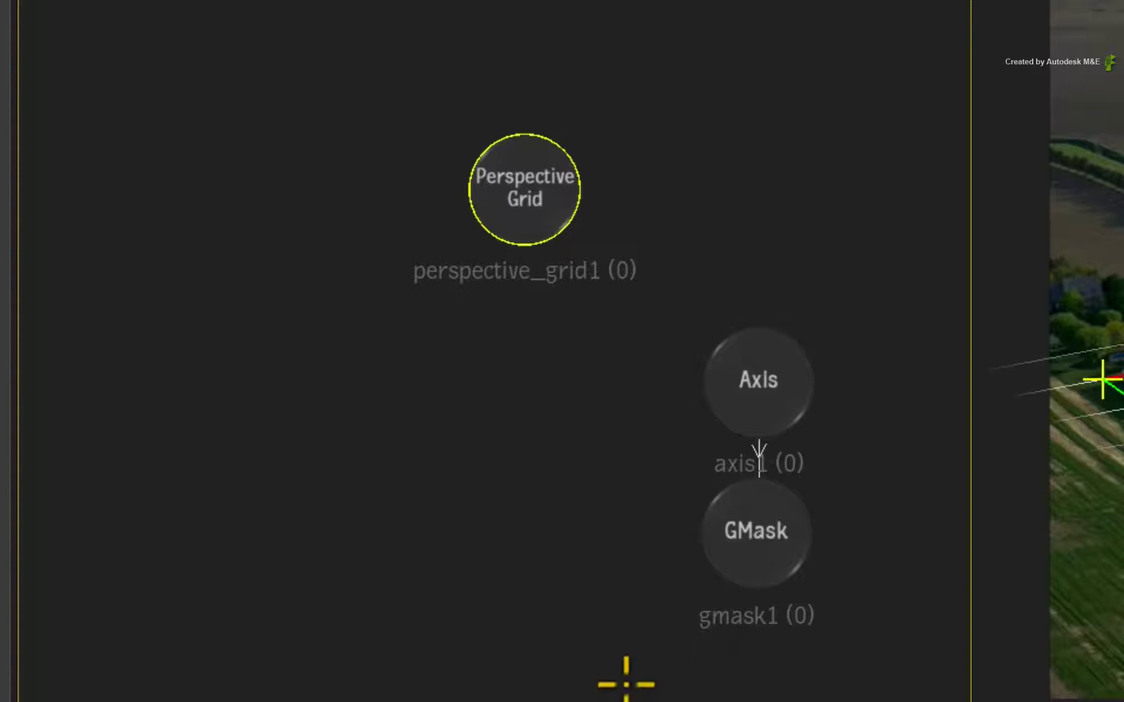
drag(646, 307, 924, 659)
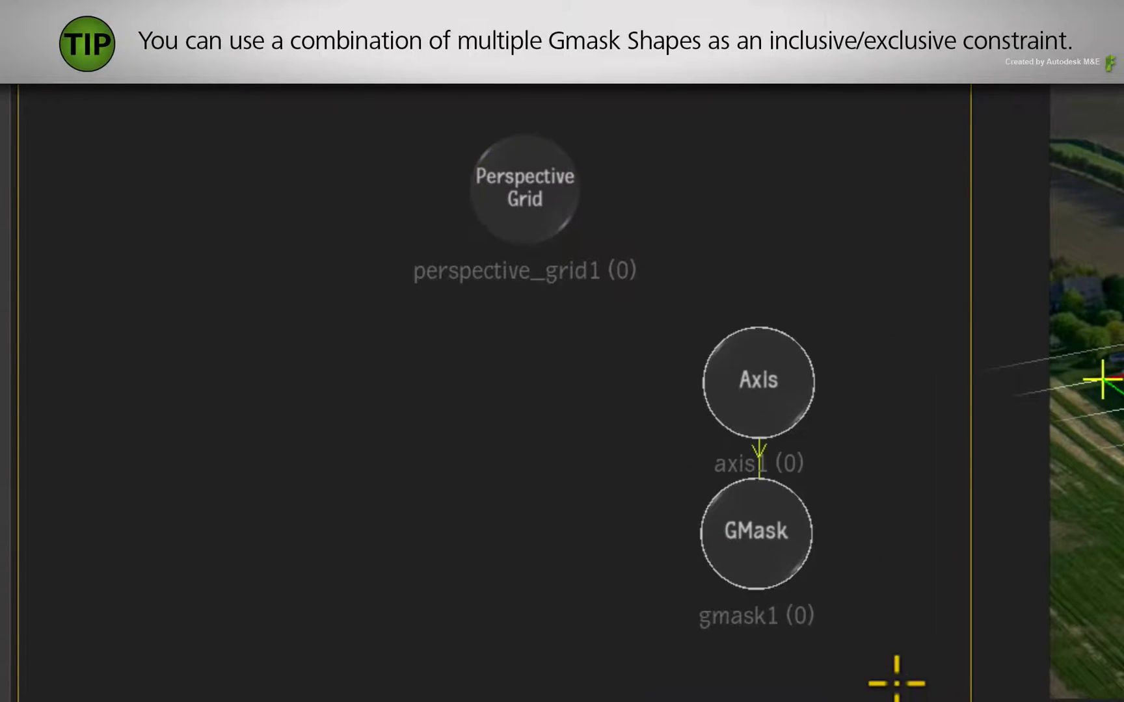
key(ctrl+c)
key(ctrl+v)
drag(860, 494, 525, 380)
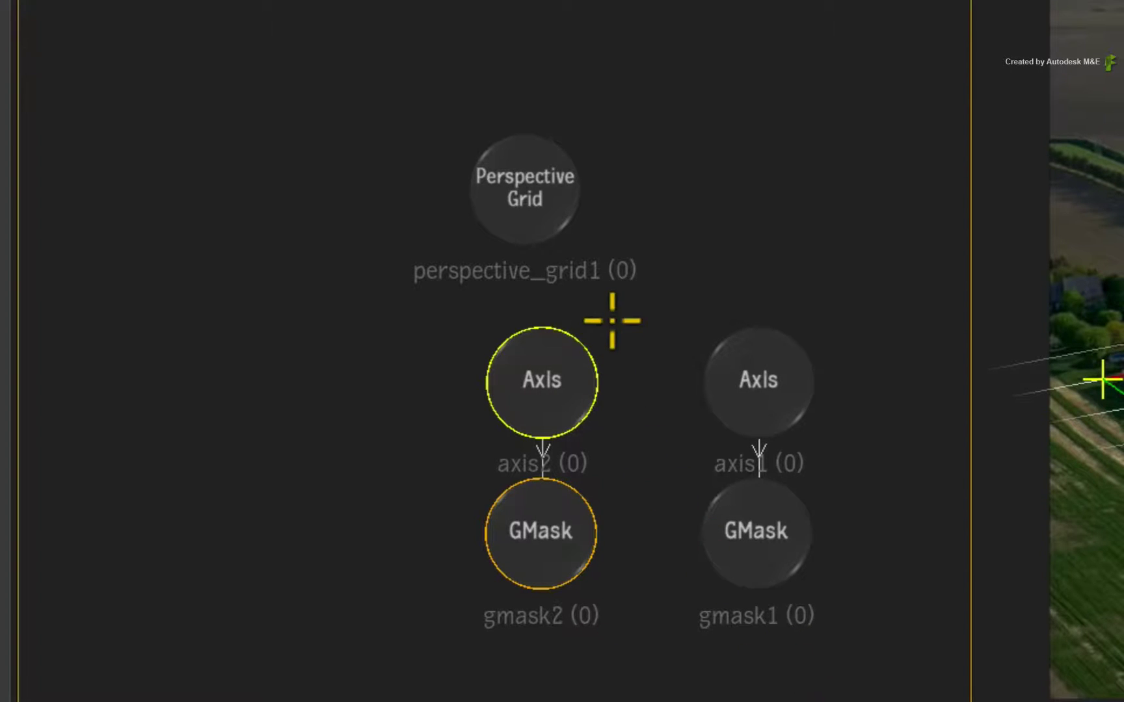
drag(563, 351, 779, 351)
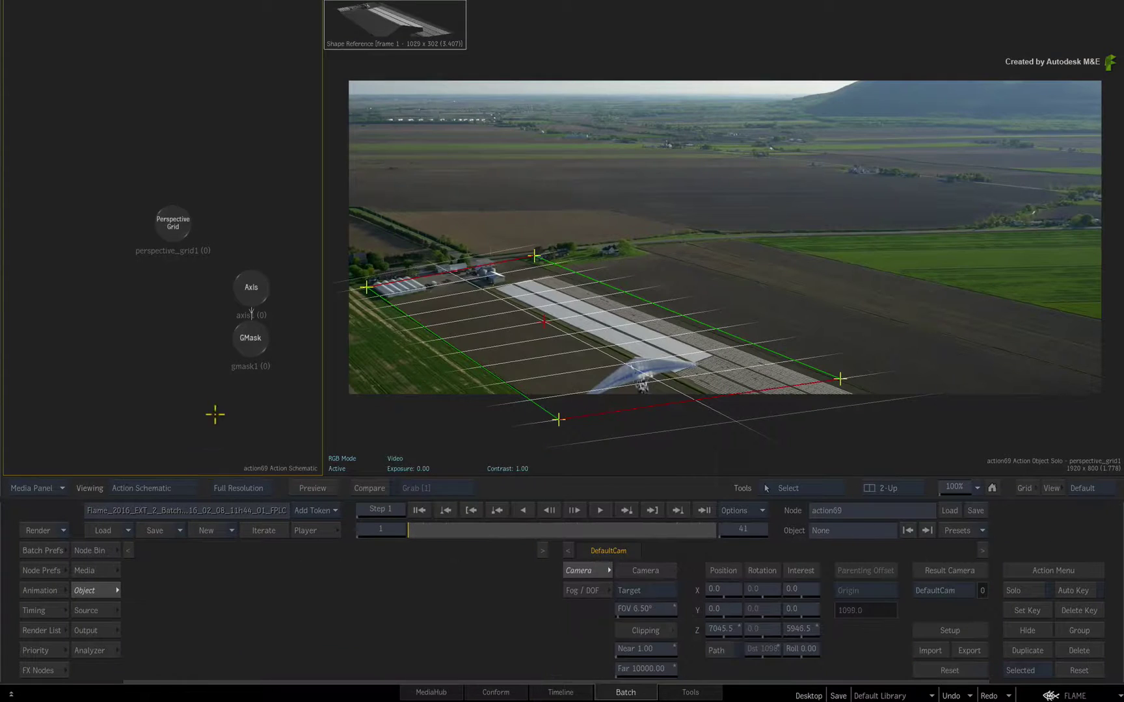
click(247, 284)
click(171, 222)
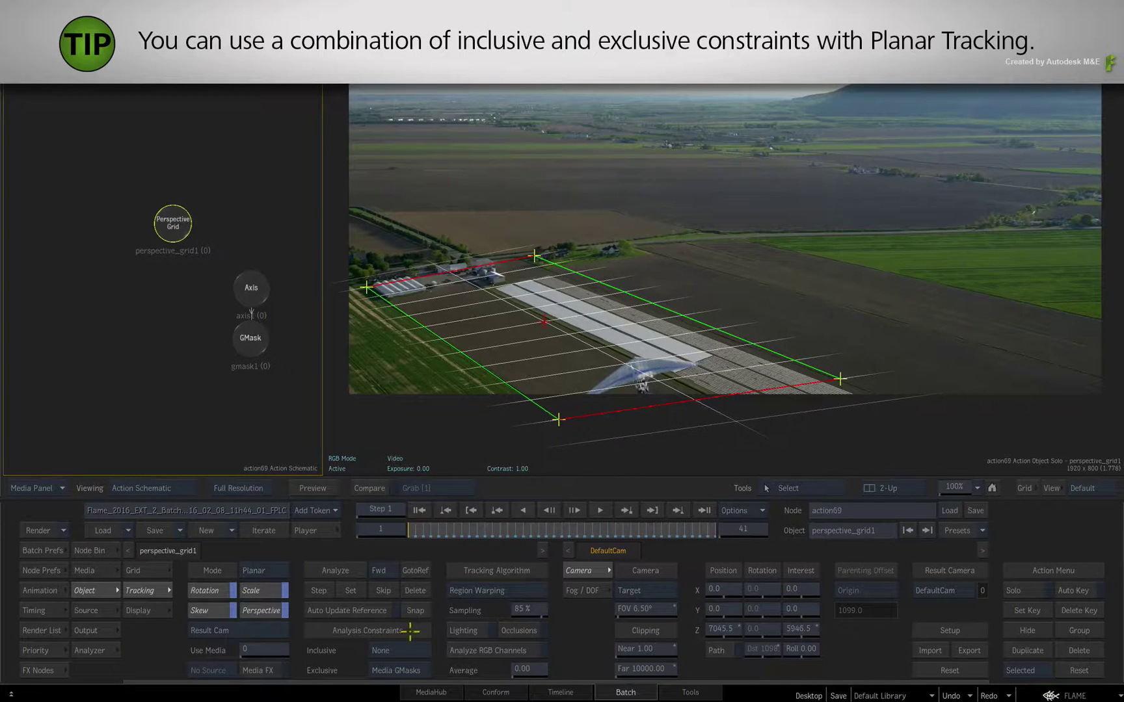
click(400, 650)
click(409, 629)
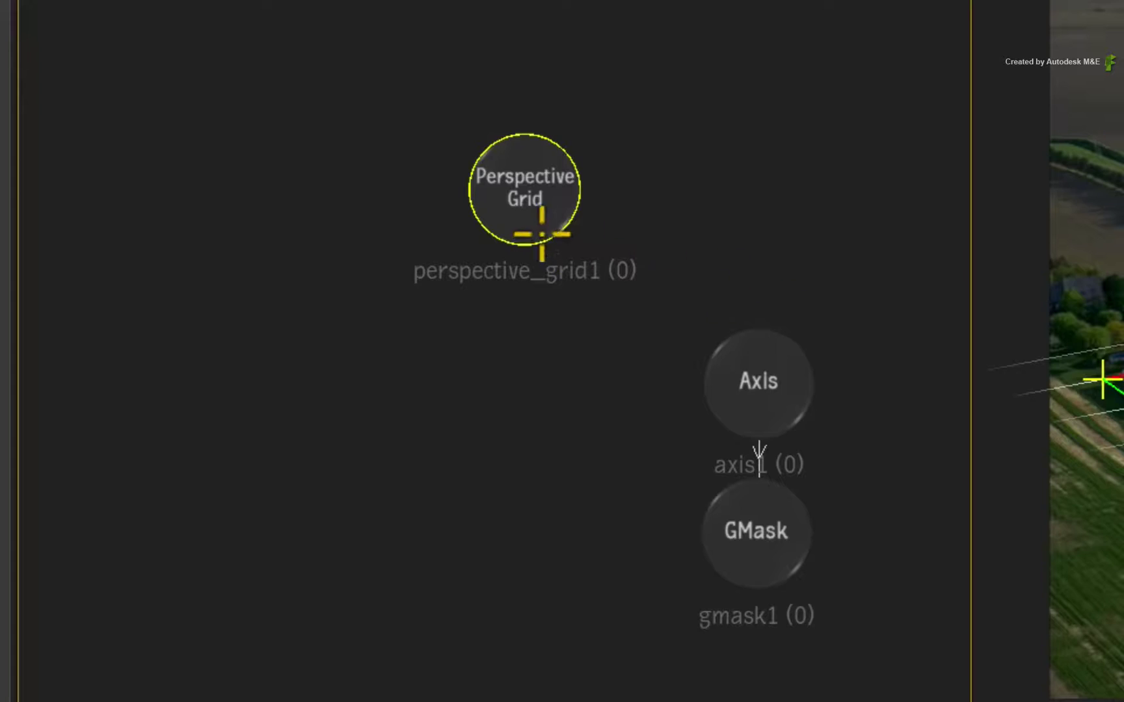
drag(177, 240, 201, 242)
drag(624, 251, 765, 381)
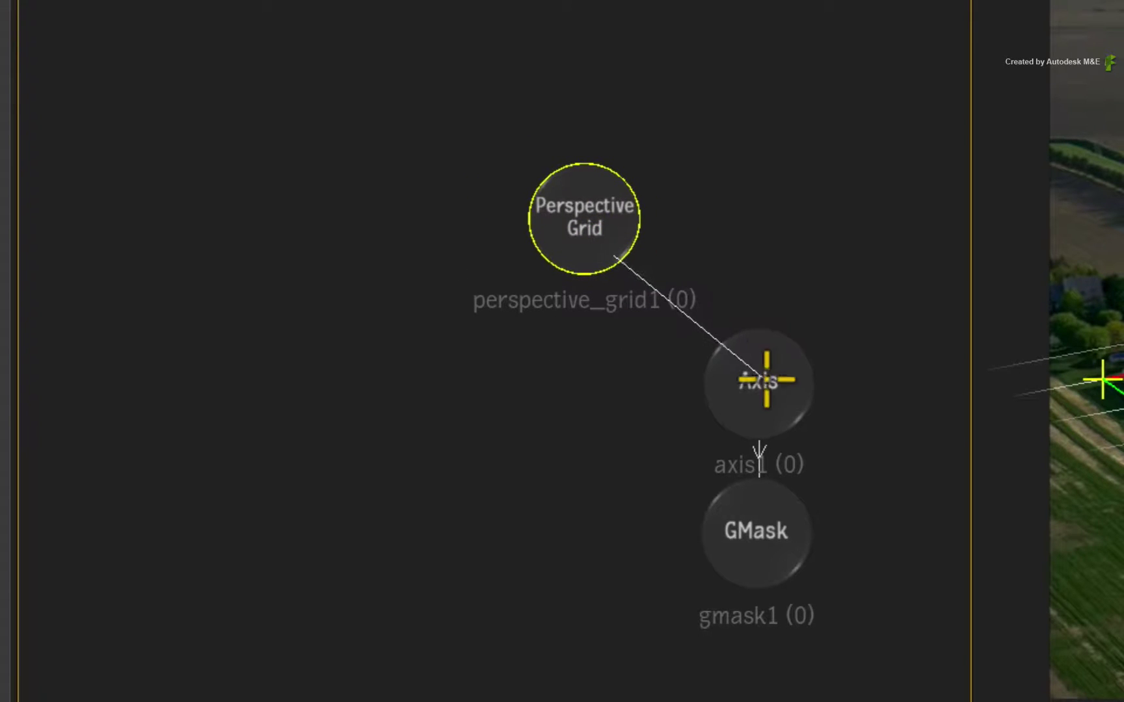
drag(568, 202, 465, 173)
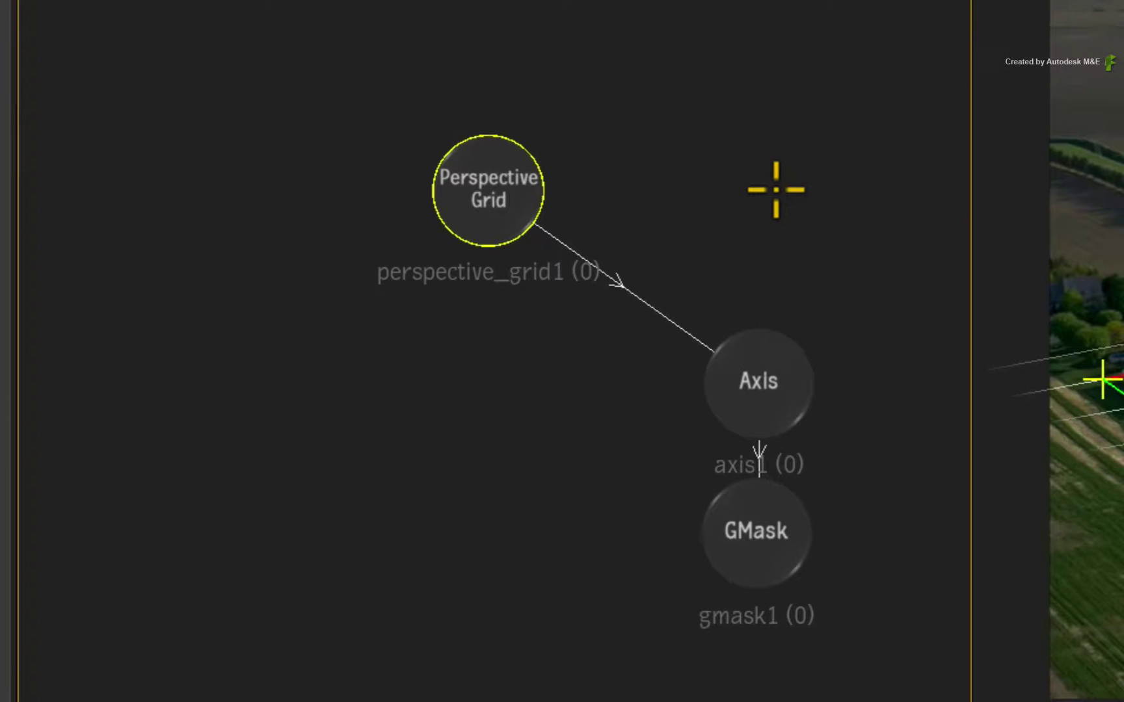
drag(798, 146, 565, 441)
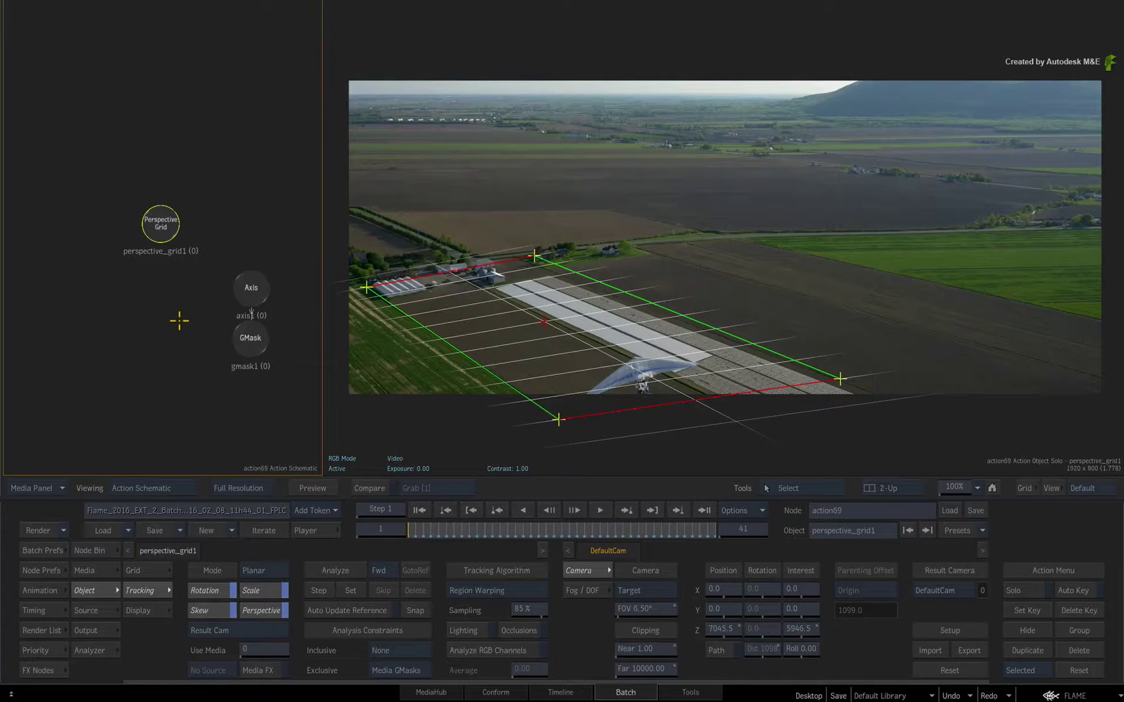
Scrub forward through the 41-frame clip to confirm the grid stays on the runway fields
drag(412, 529, 716, 535)
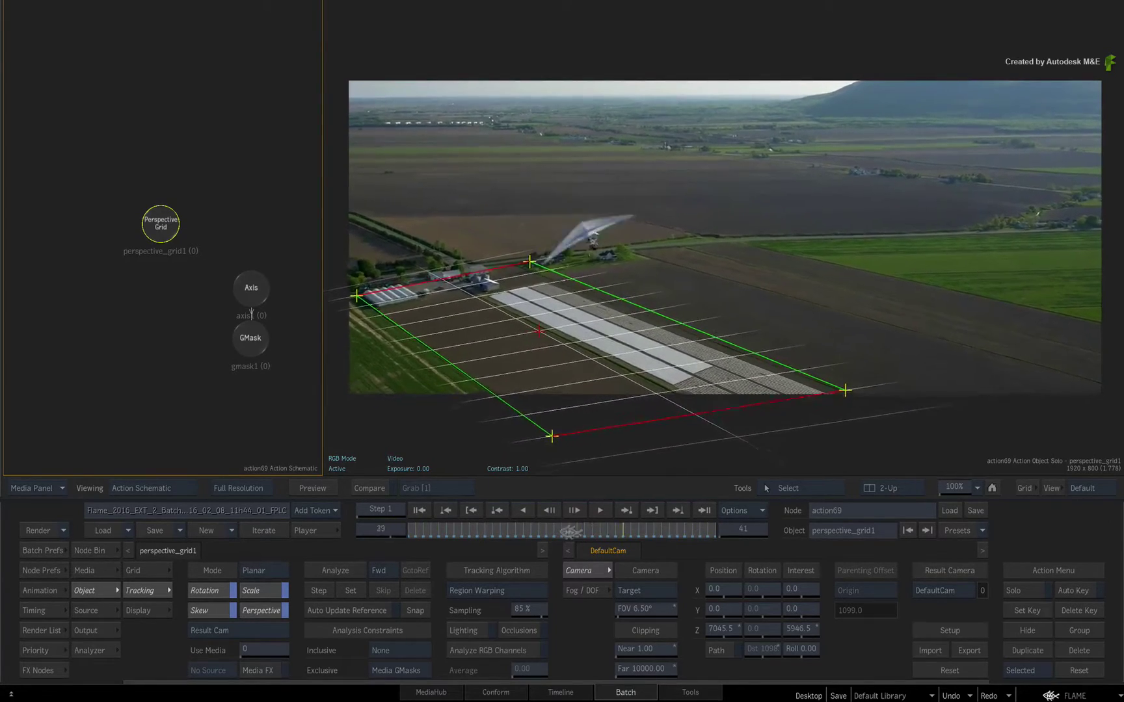